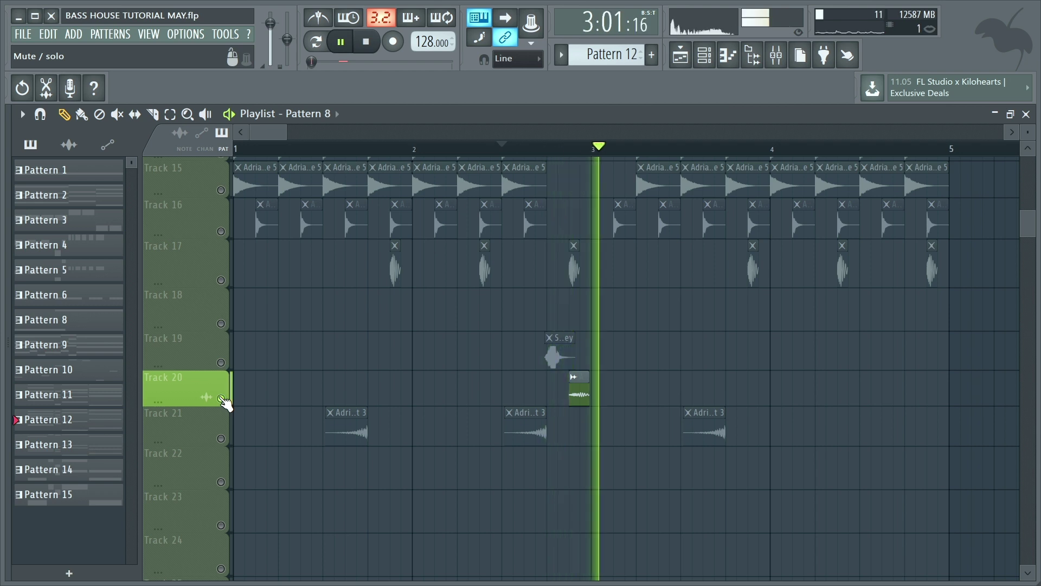
# - Toggle the mute state of Track 21 and play the full drum pattern while looking over all drum tracks
pyautogui.click(221, 438)
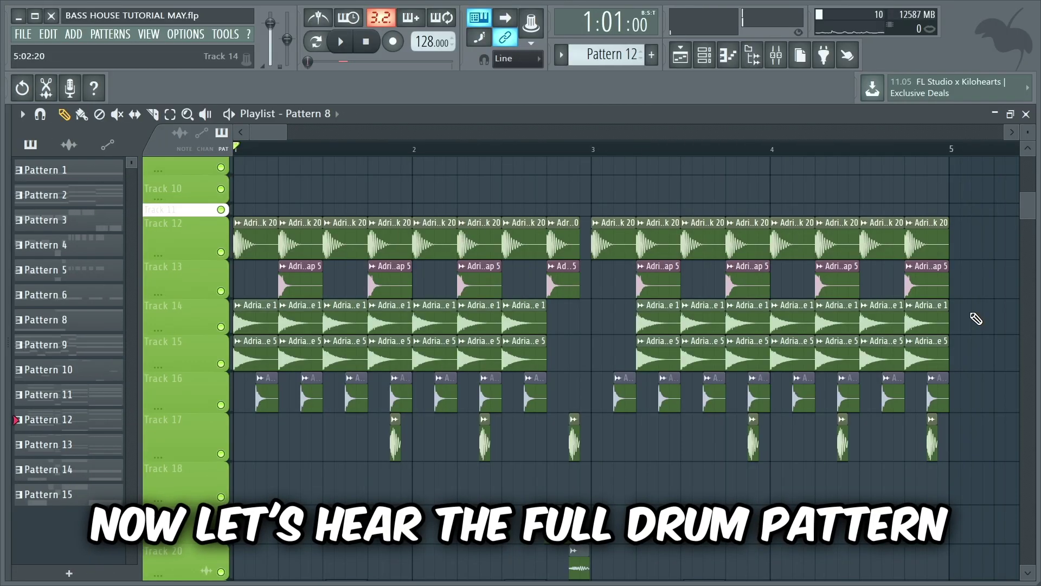
pyautogui.press('space')
pyautogui.scroll(-5, 977, 319)
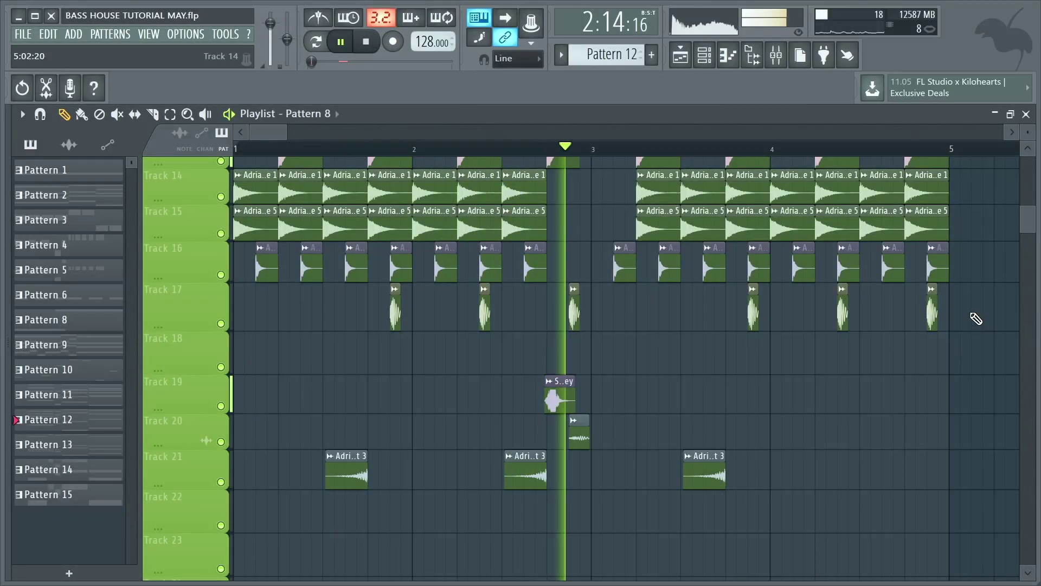
pyautogui.scroll(3, 976, 319)
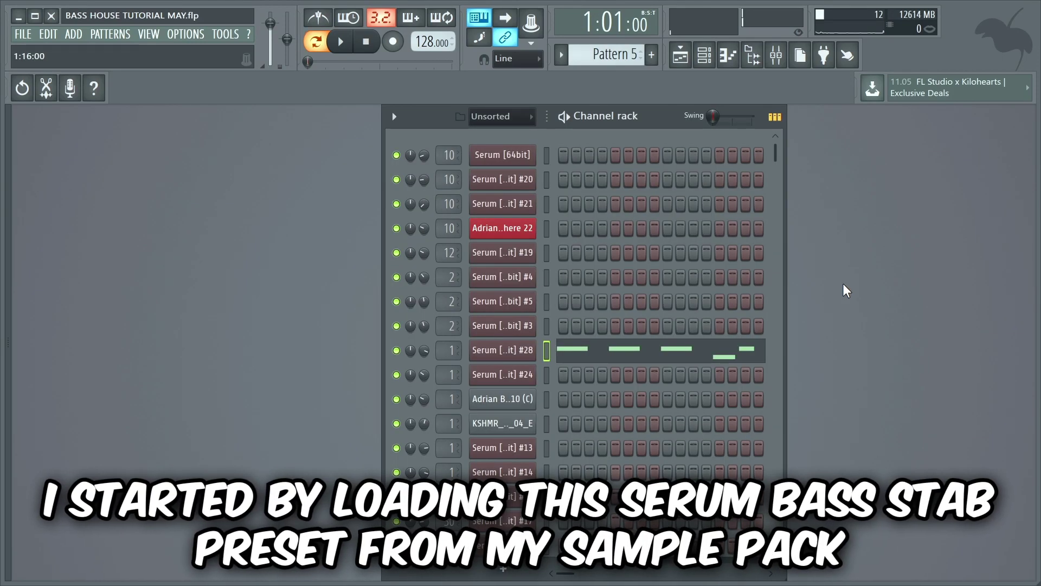
# - Preview the Serum #28 bass stab and play its bassline from the piano roll
pyautogui.press('z')
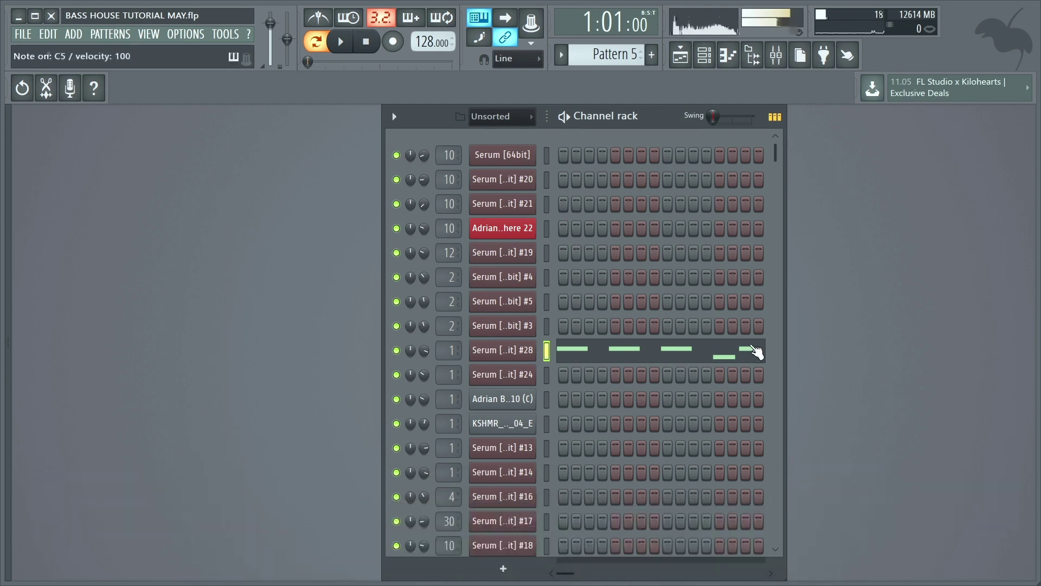
pyautogui.click(757, 352)
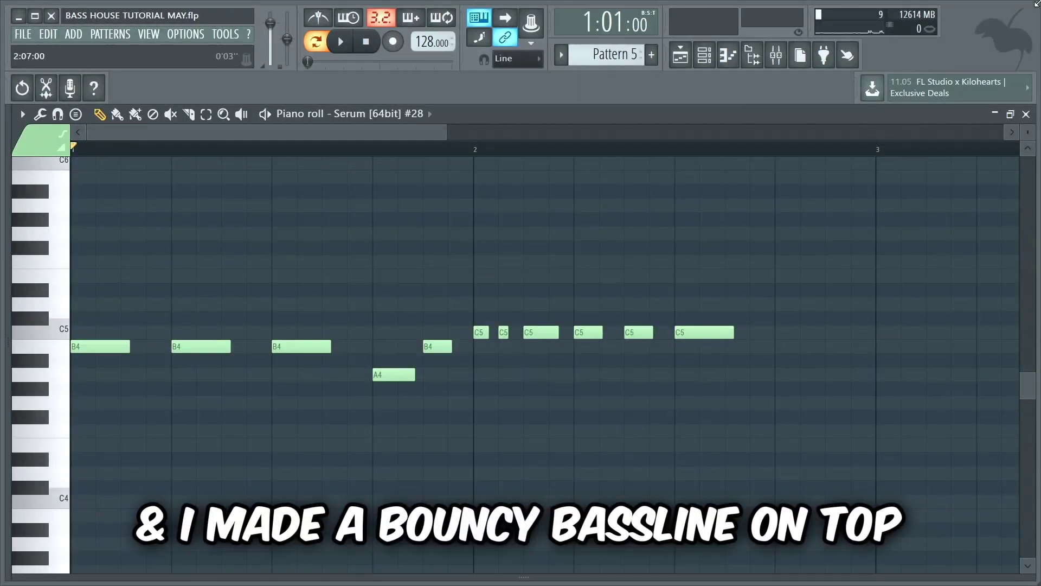
pyautogui.press('space')
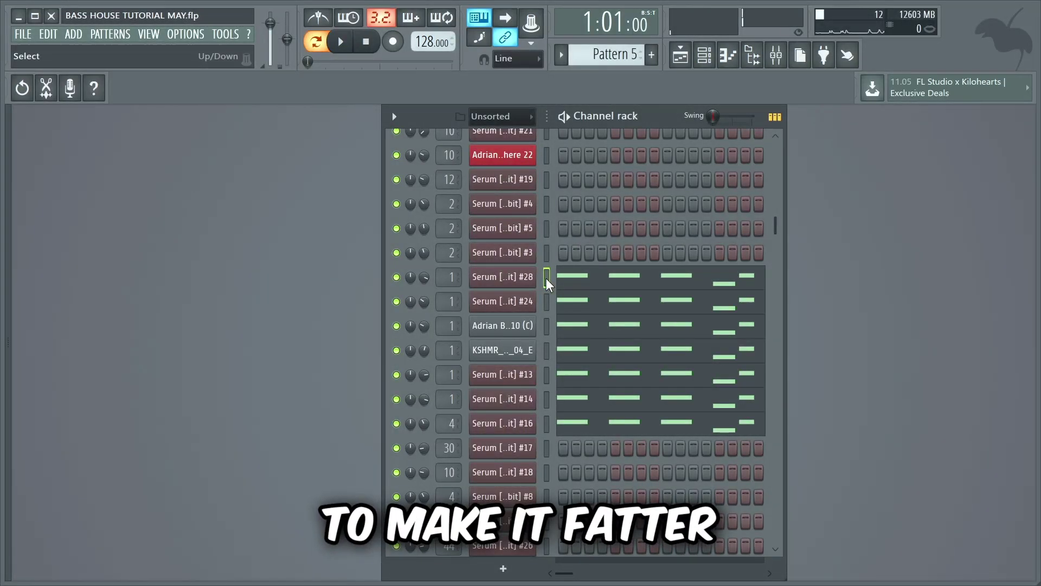
# - Mute the bass layers from Serum #16 up to Serum #24 and audition Serum #28 and the layers below it individually
pyautogui.moveTo(396, 423); pyautogui.dragTo(397, 301)
pyautogui.press('space')
pyautogui.click(397, 277)
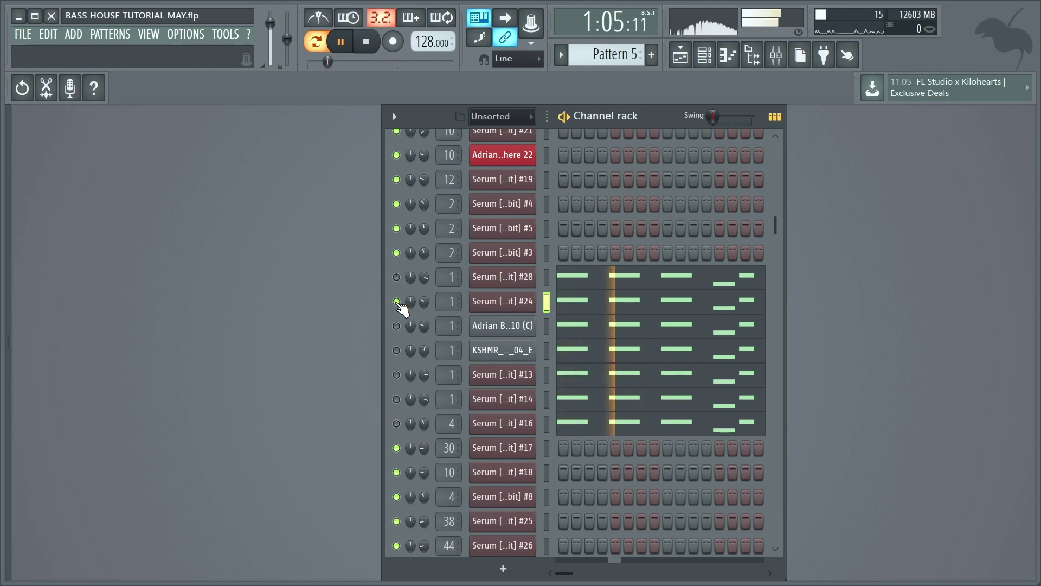
pyautogui.click(396, 326)
pyautogui.click(396, 326)
pyautogui.click(397, 350)
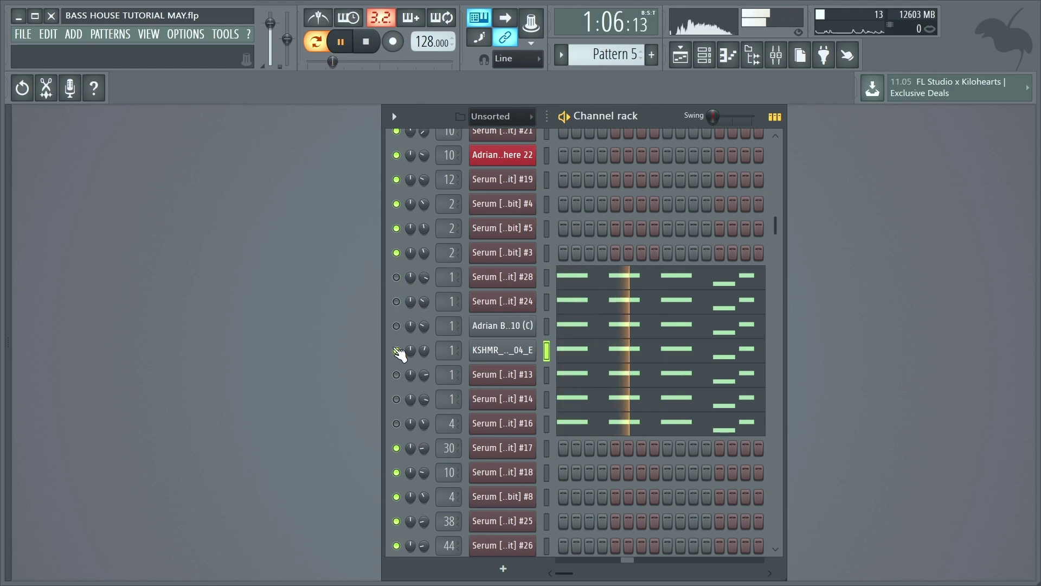
pyautogui.press('space')
# - Play the Serum #16 sub bass layer alone, and unmute all bass layers up to Serum #28 during playback
pyautogui.click(396, 424)
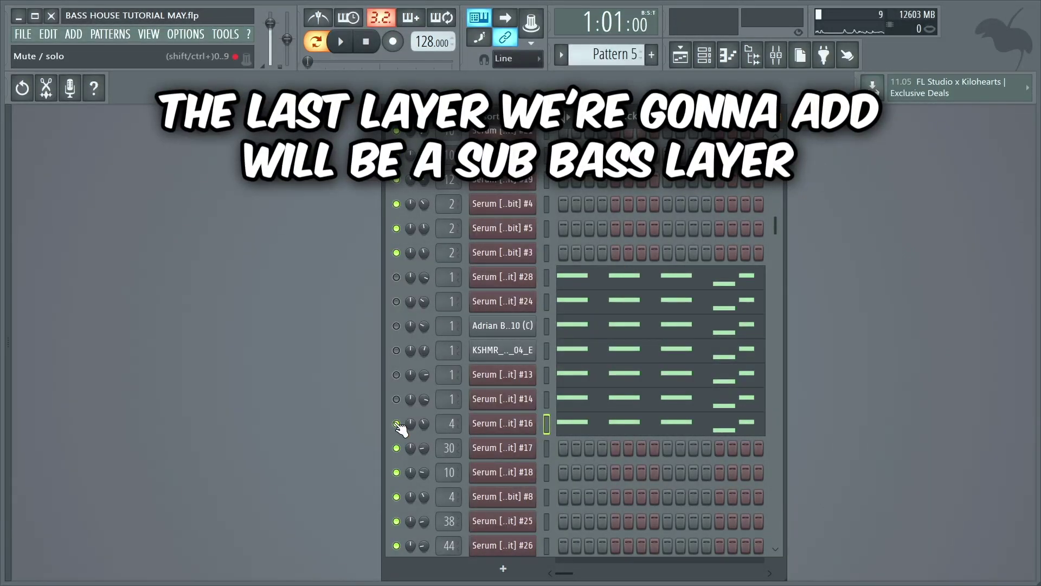
pyautogui.press('space')
pyautogui.moveTo(398, 424); pyautogui.dragTo(395, 279)
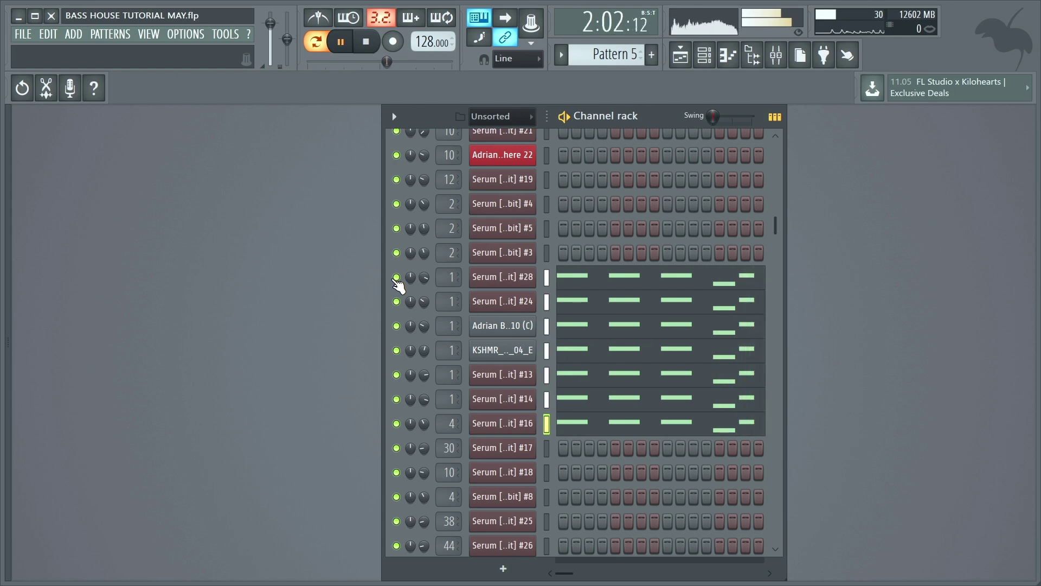
# - In the song playlist, place MAIN BASS BUS volume automation clips on Track 8 for the remaining bassline notes, extending the last to bar 3
pyautogui.press('l')
pyautogui.press('F5')
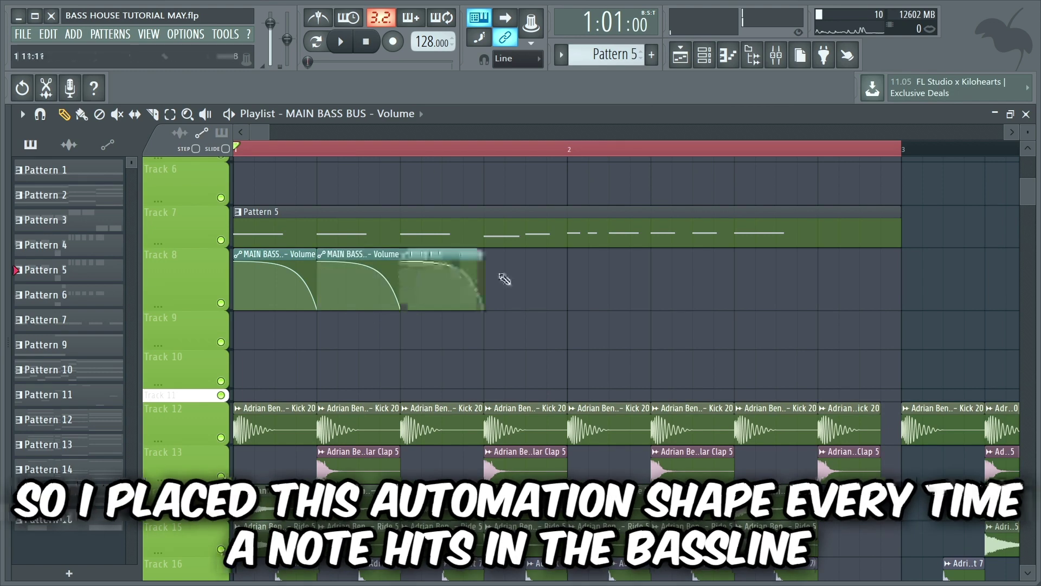
pyautogui.click(504, 276)
pyautogui.click(547, 271)
pyautogui.click(589, 266)
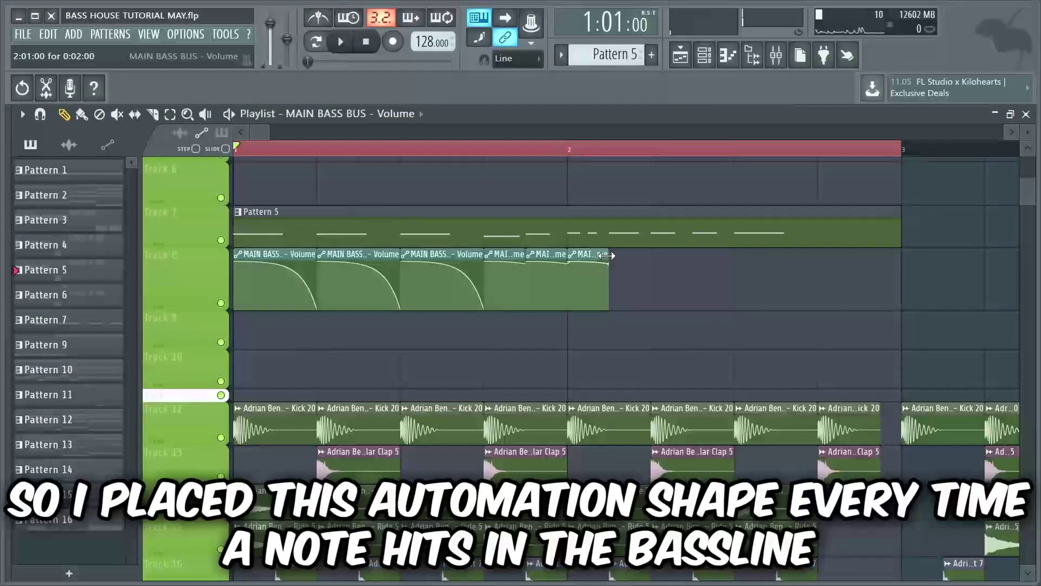
pyautogui.click(629, 265)
pyautogui.click(672, 265)
pyautogui.click(713, 266)
pyautogui.click(755, 266)
pyautogui.moveTo(776, 255); pyautogui.dragTo(902, 255)
# - Solo Track 8 and play the bassline with its volume automation and with the Reeverb 2 mix level automation
pyautogui.keyDown('ctrl'); pyautogui.click(221, 304); pyautogui.keyUp('ctrl')
pyautogui.press('space')
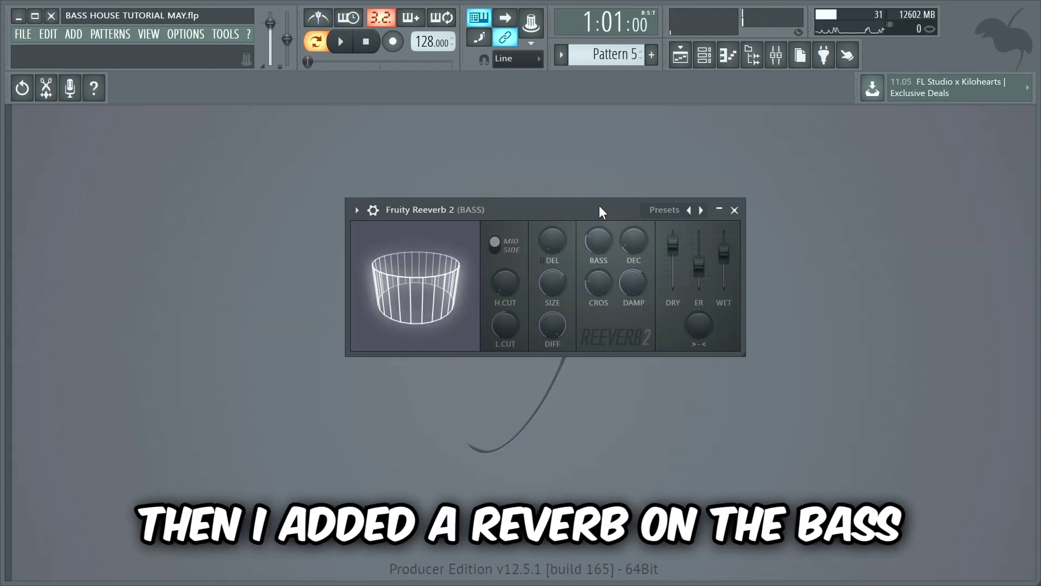
pyautogui.press('space')
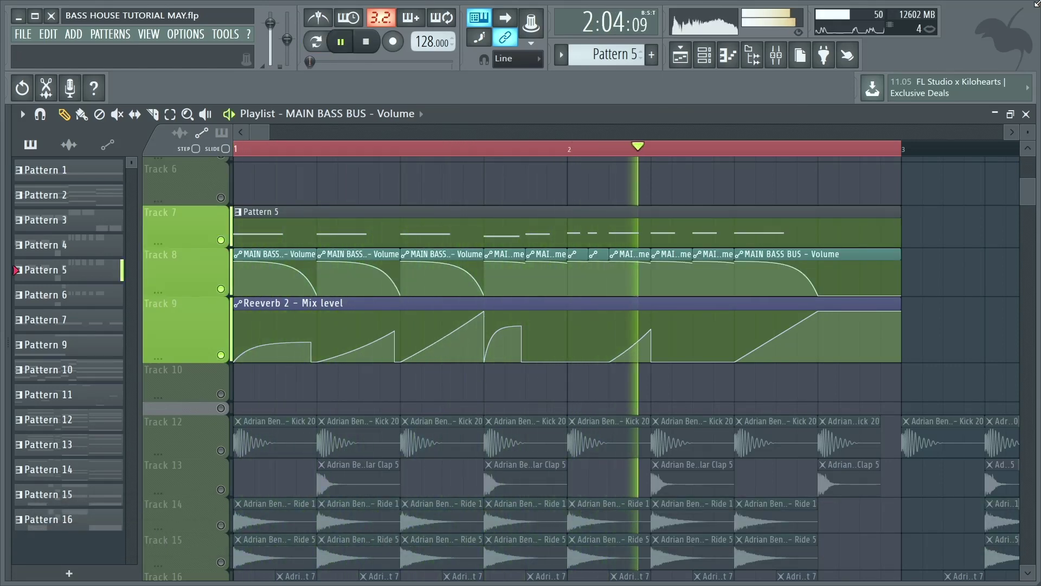
pyautogui.press('space')
pyautogui.keyDown('ctrl'); pyautogui.click(221, 239); pyautogui.keyUp('ctrl')
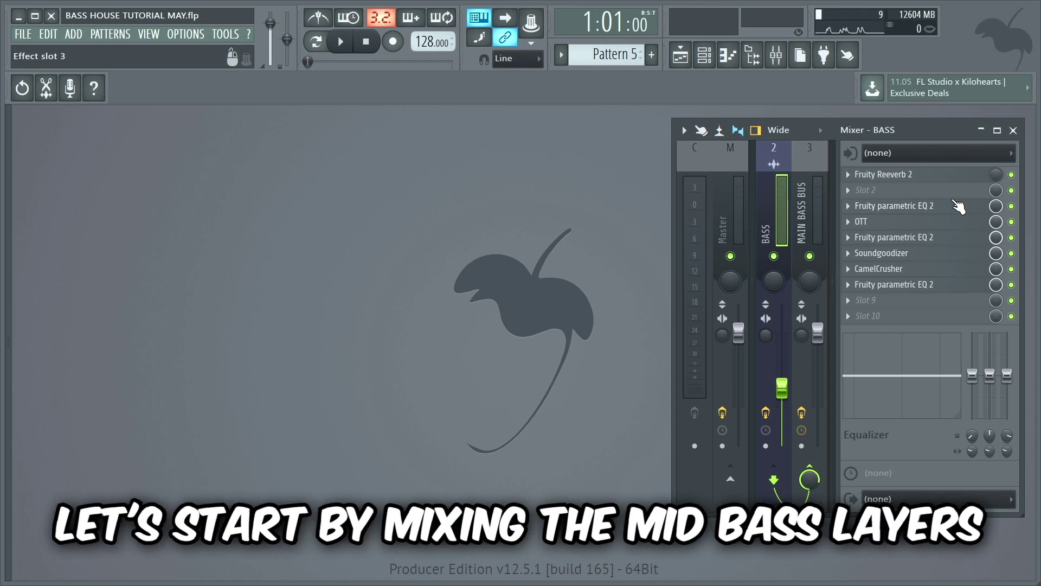
# - Inspect the BASS mixer track's effects in chain order: parametric EQ, OTT, the second parametric EQ and Soundgoodizer
pyautogui.click(957, 207)
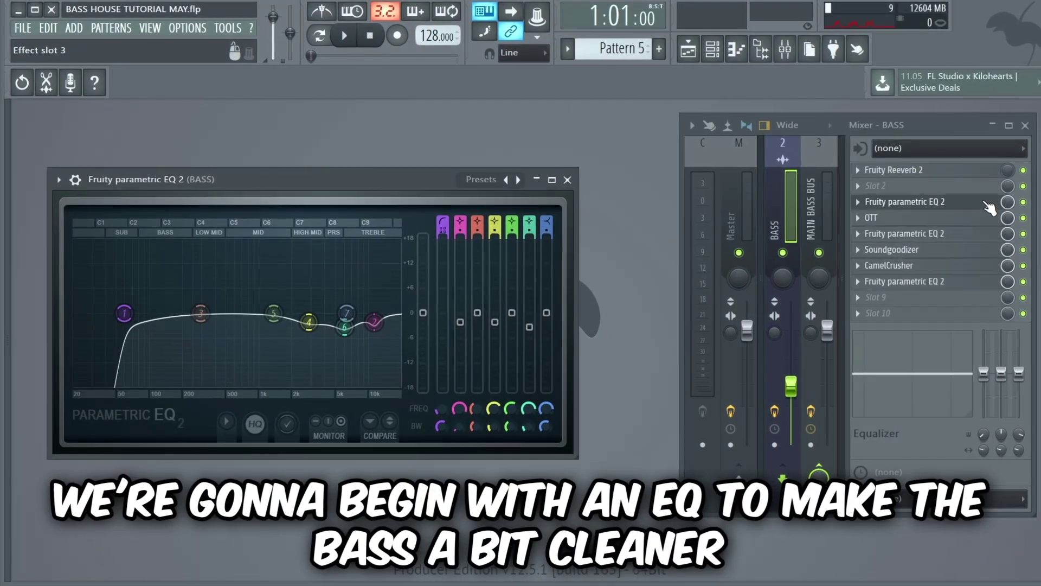
pyautogui.click(1002, 214)
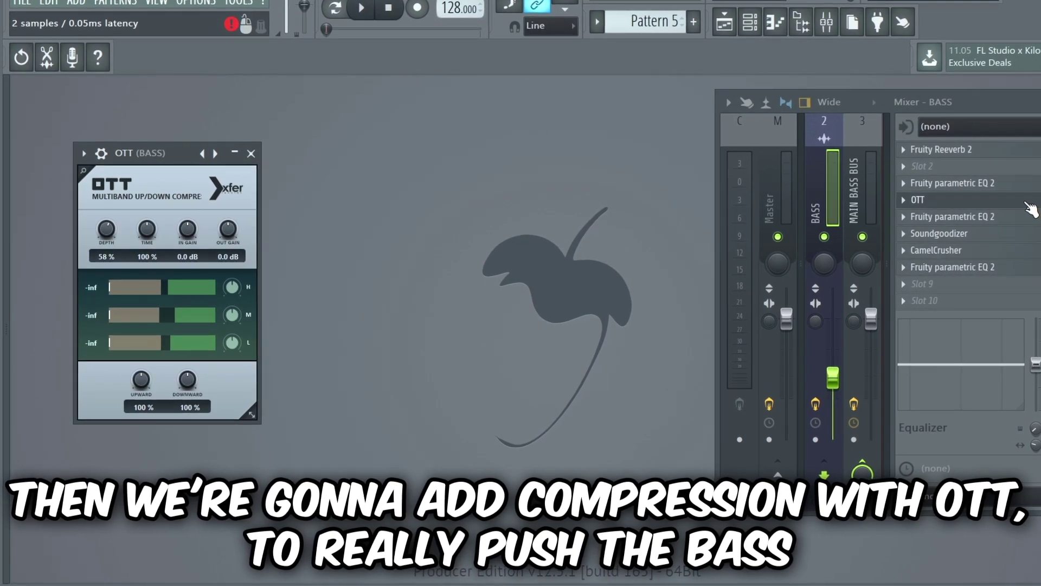
pyautogui.click(1011, 221)
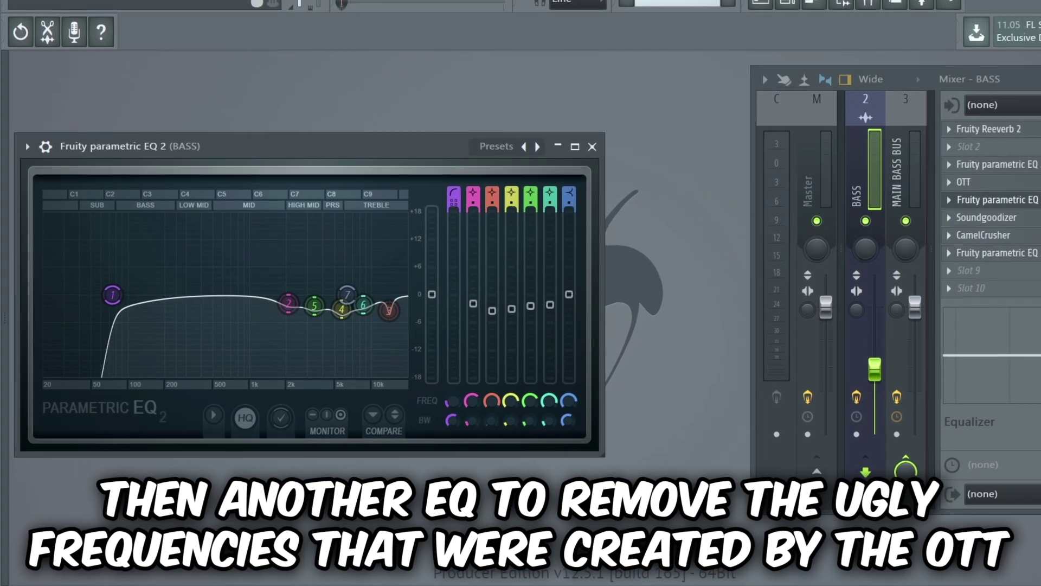
pyautogui.click(977, 222)
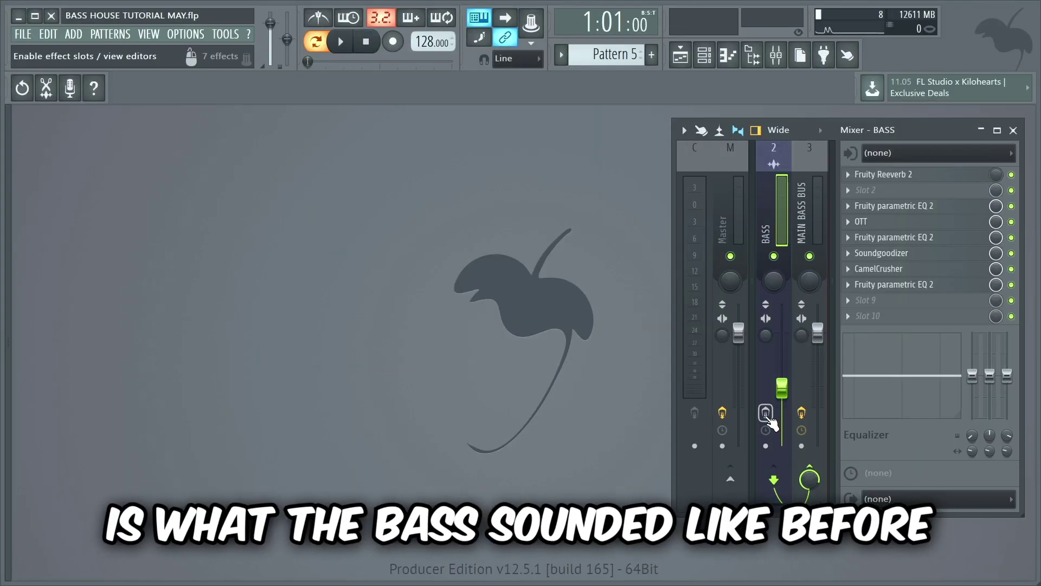
# - Play the bass with the BASS effects bypassed, and the sub bass with the SUB BASS effects bypassed
pyautogui.press('space')
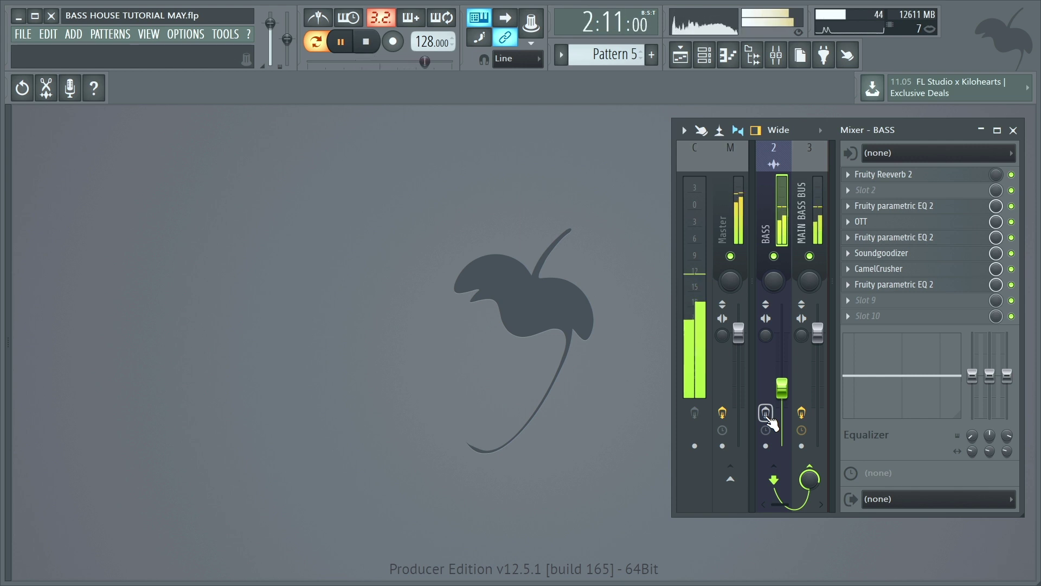
pyautogui.press('space')
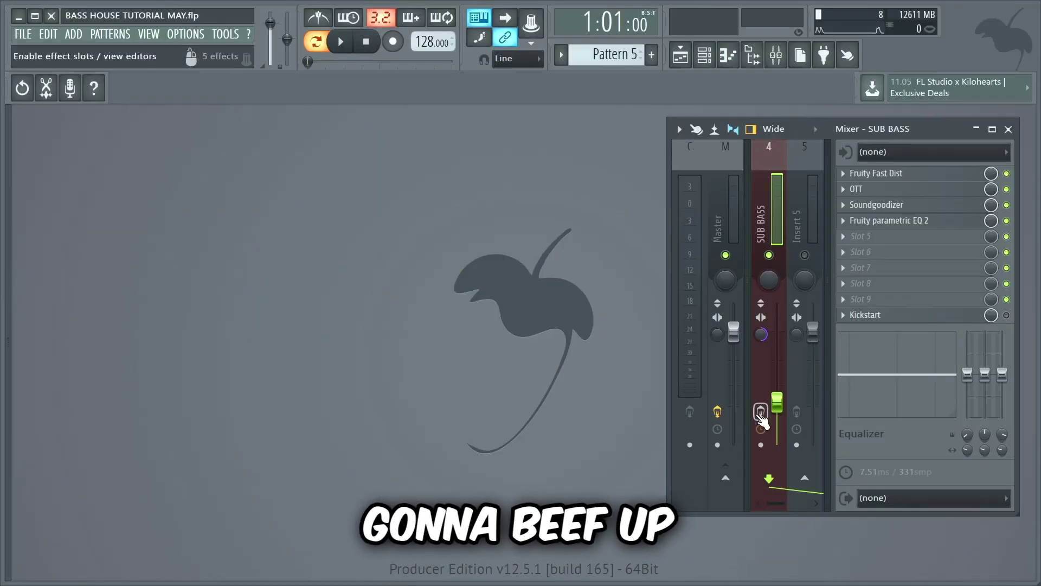
pyautogui.press('space')
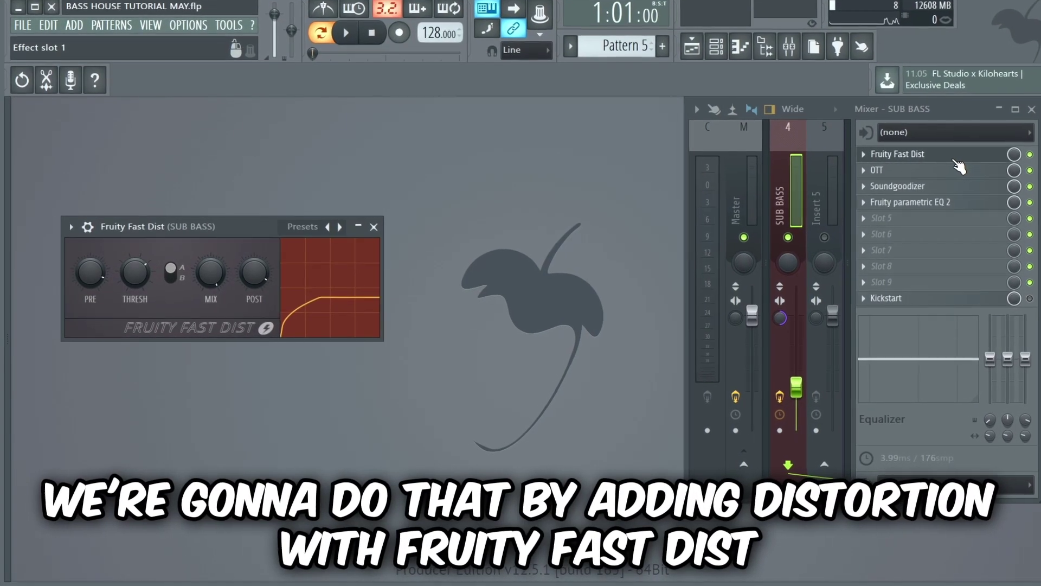
# - Inspect the OTT, Soundgoodizer and parametric EQ settings on the SUB BASS mixer track
pyautogui.click(965, 167)
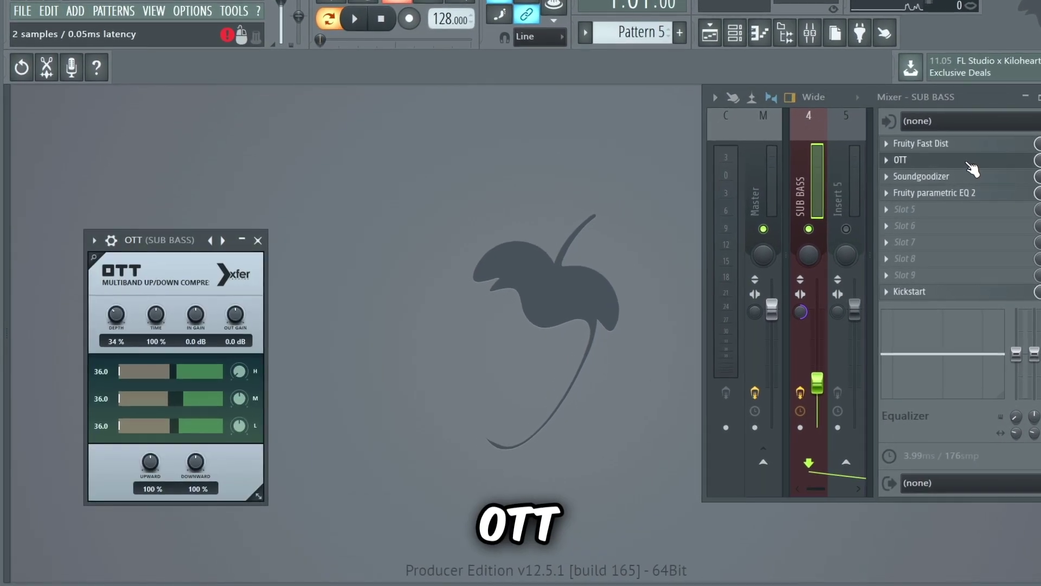
pyautogui.click(975, 187)
pyautogui.click(1002, 190)
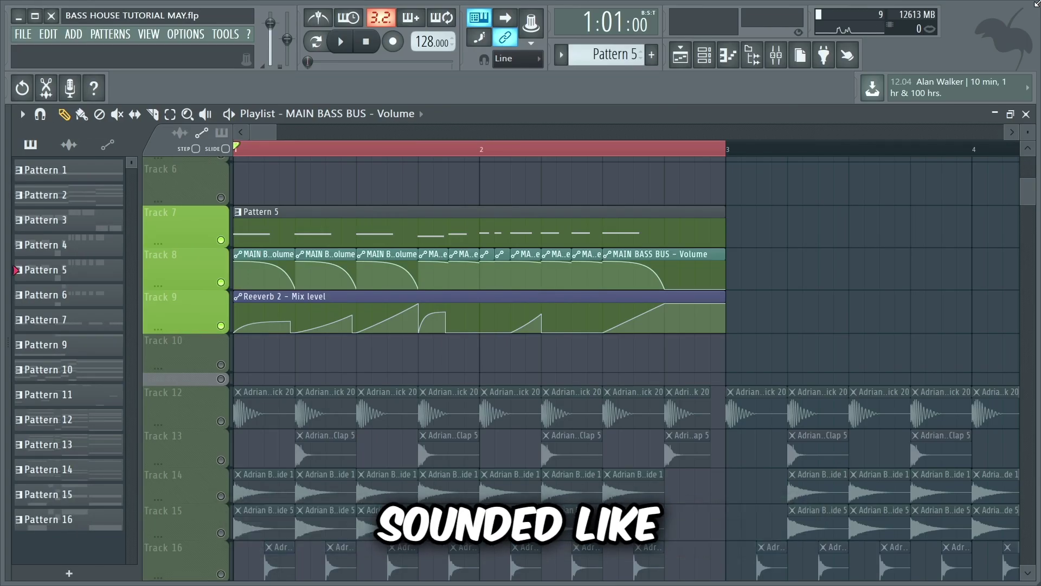
# - Play the automated bassline on its own to compare the mix, and play it together with the full drum pattern
pyautogui.press('space')
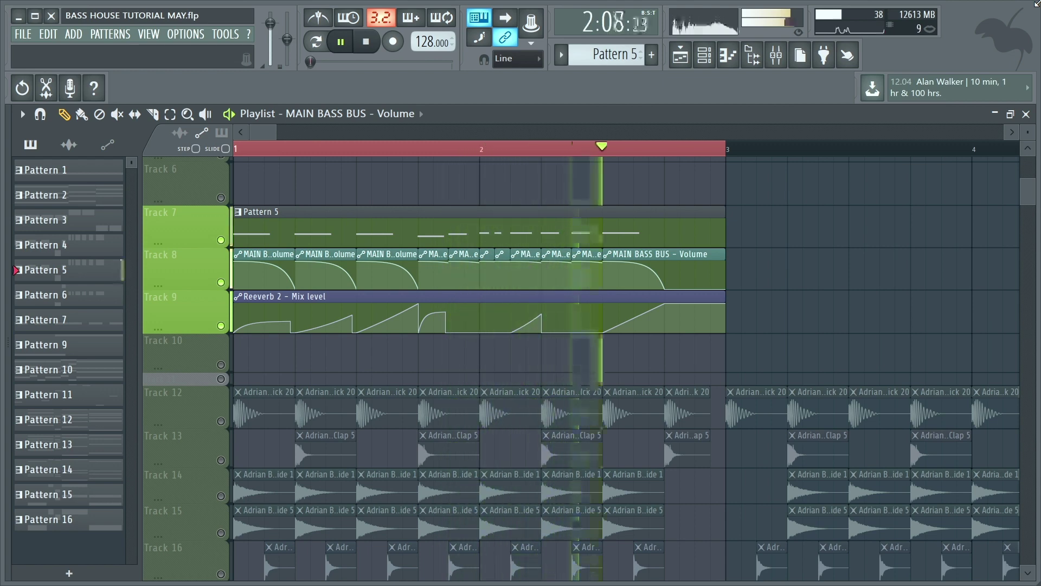
pyautogui.press('space')
pyautogui.press('space')
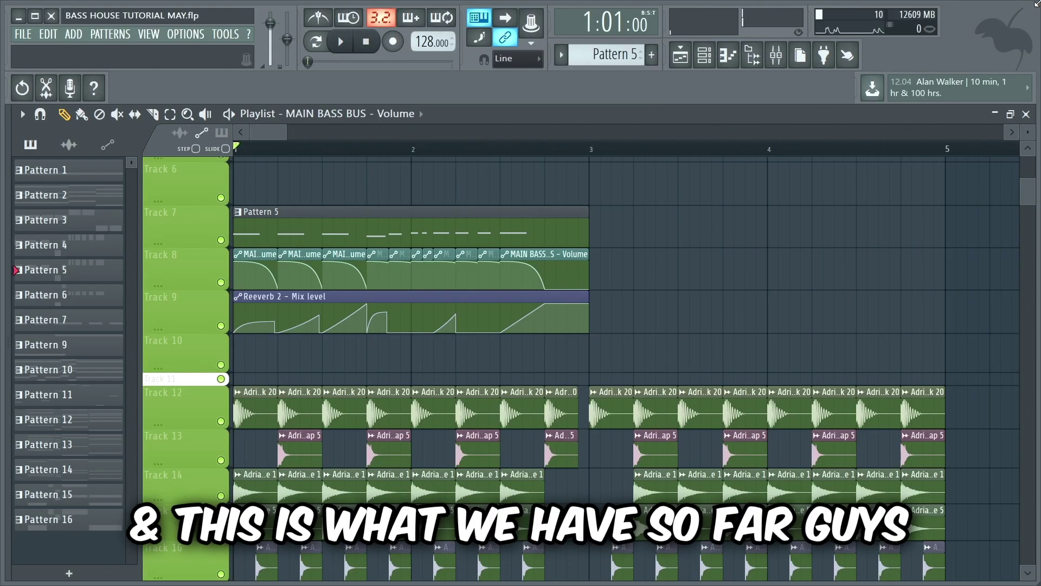
pyautogui.press('space')
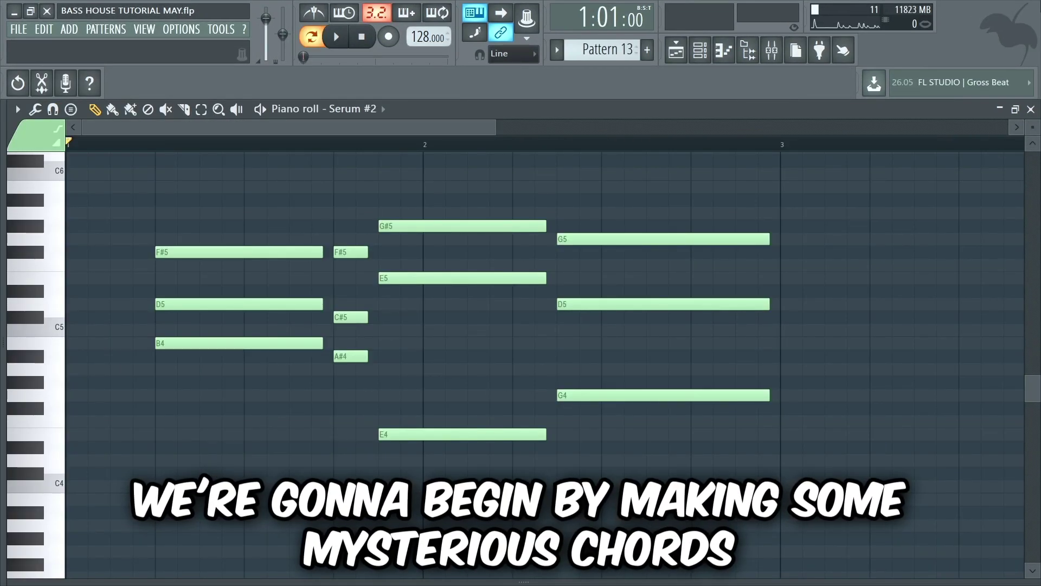
# - Play the Serum #2 chords of Pattern 13 and the second chord layer, Serum #3, on its own
pyautogui.press('space')
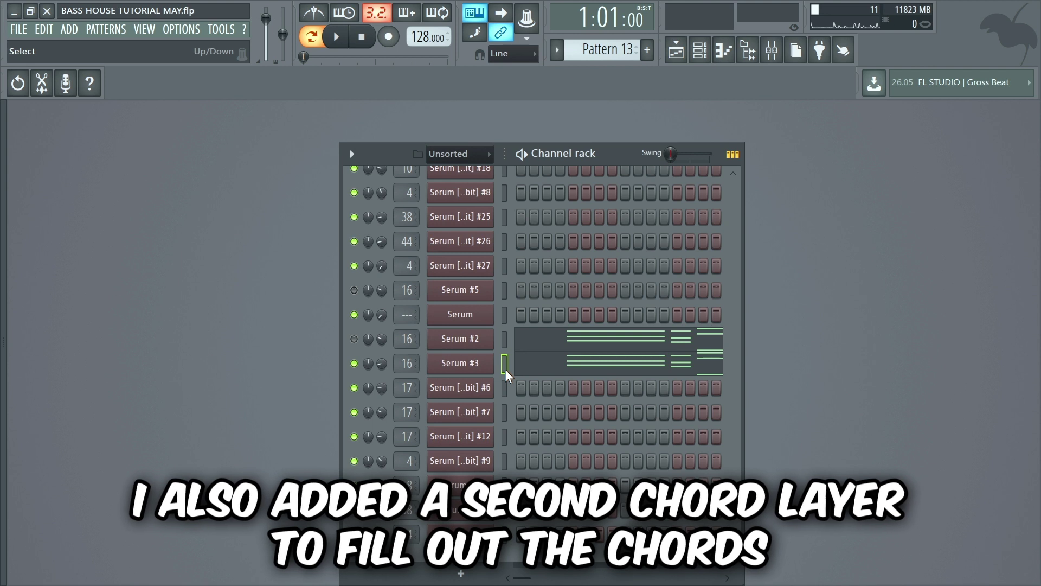
pyautogui.press('space')
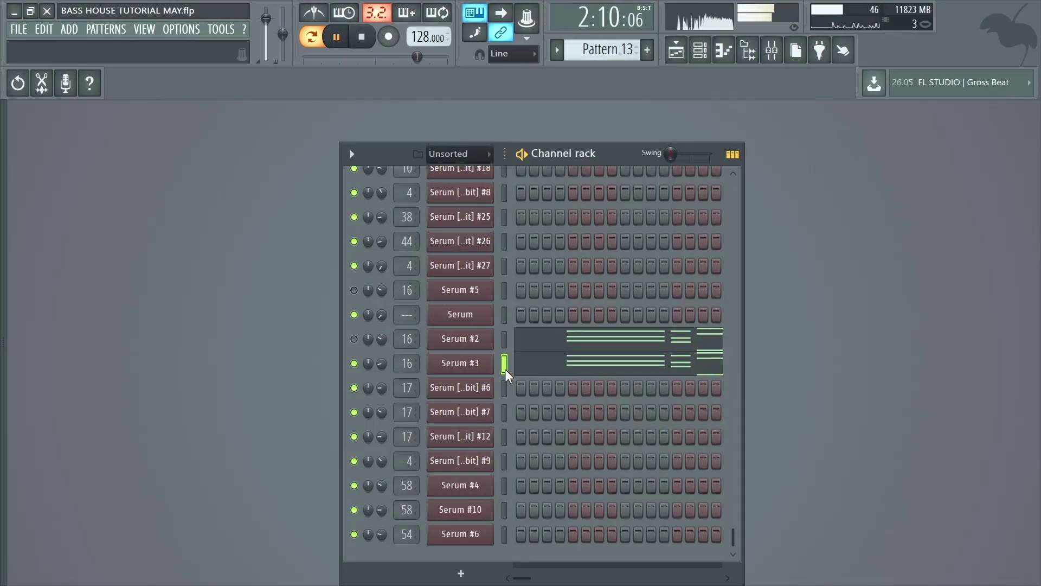
pyautogui.click(503, 369)
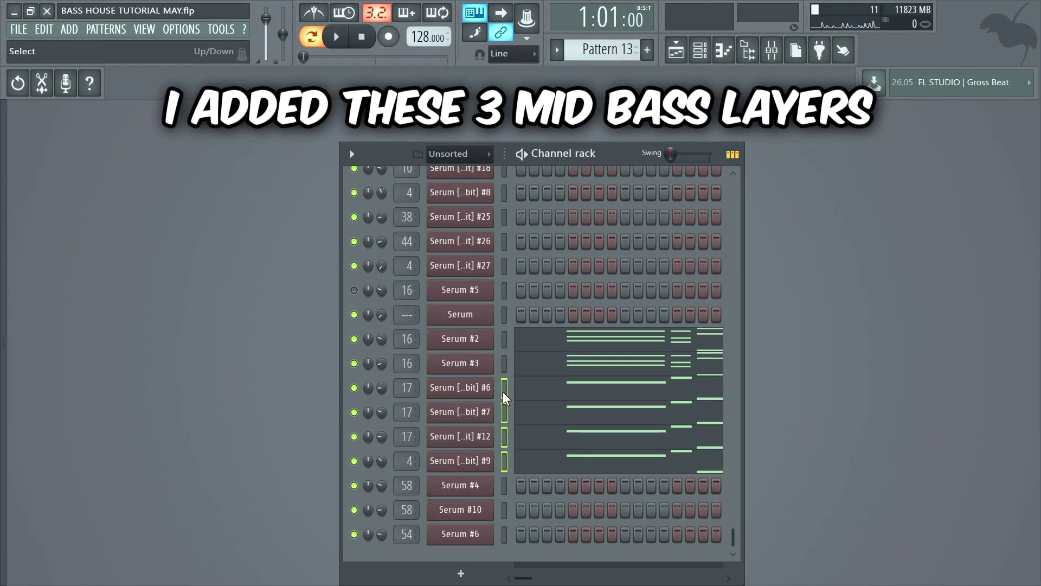
# - Audition the mid bass layers Serum #6, #7 and #12 and the sub bass layer Serum #9 of Pattern 13 individually
pyautogui.press('space')
pyautogui.click(504, 413)
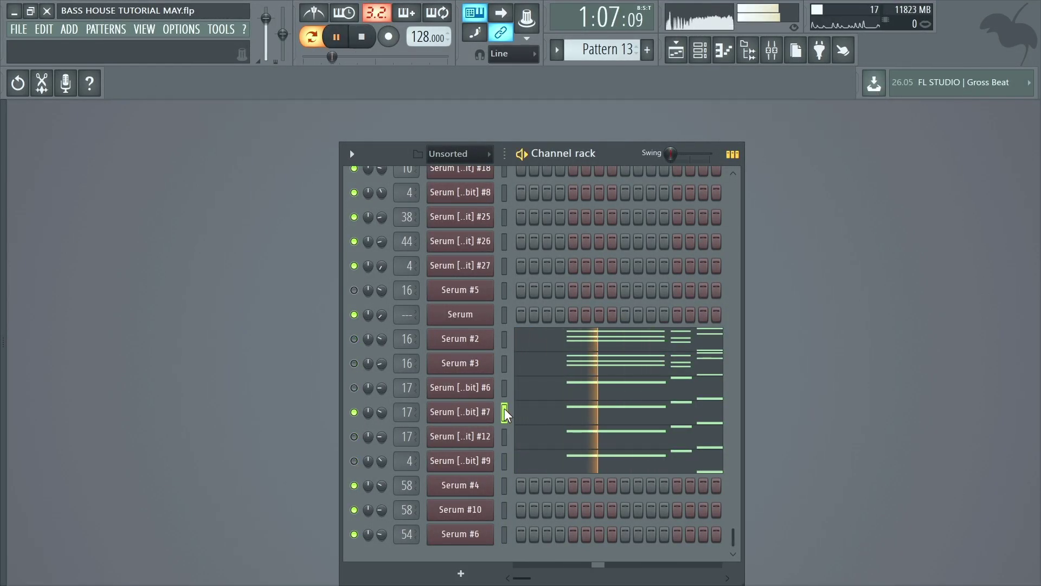
pyautogui.click(505, 436)
pyautogui.click(504, 462)
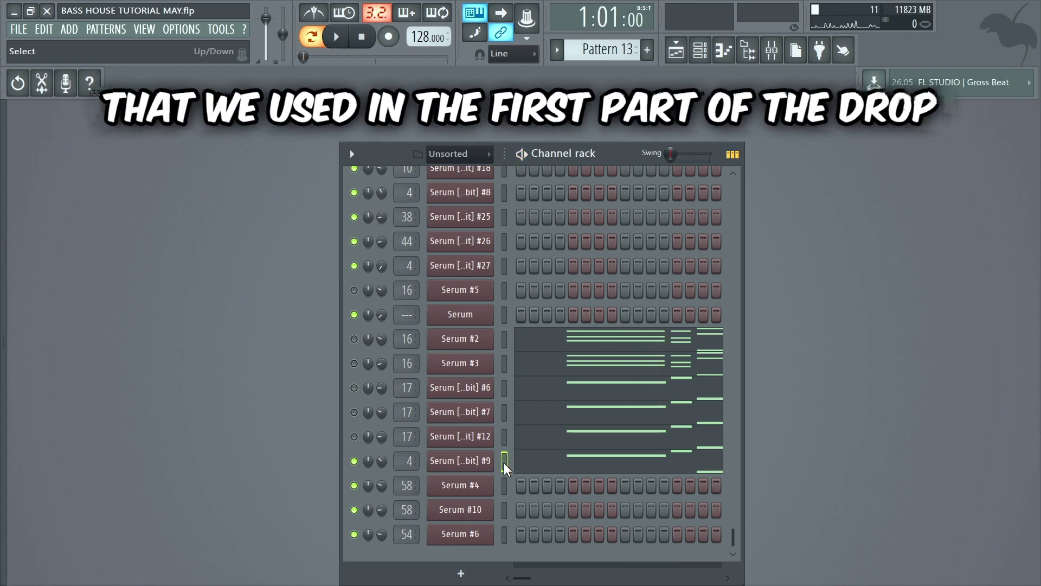
pyautogui.press('space')
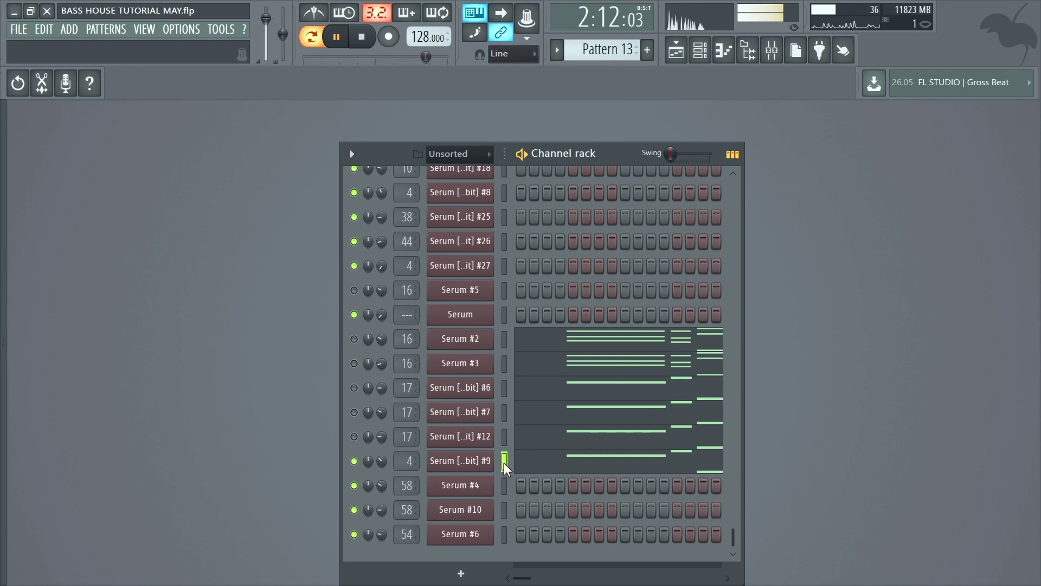
pyautogui.click(503, 463)
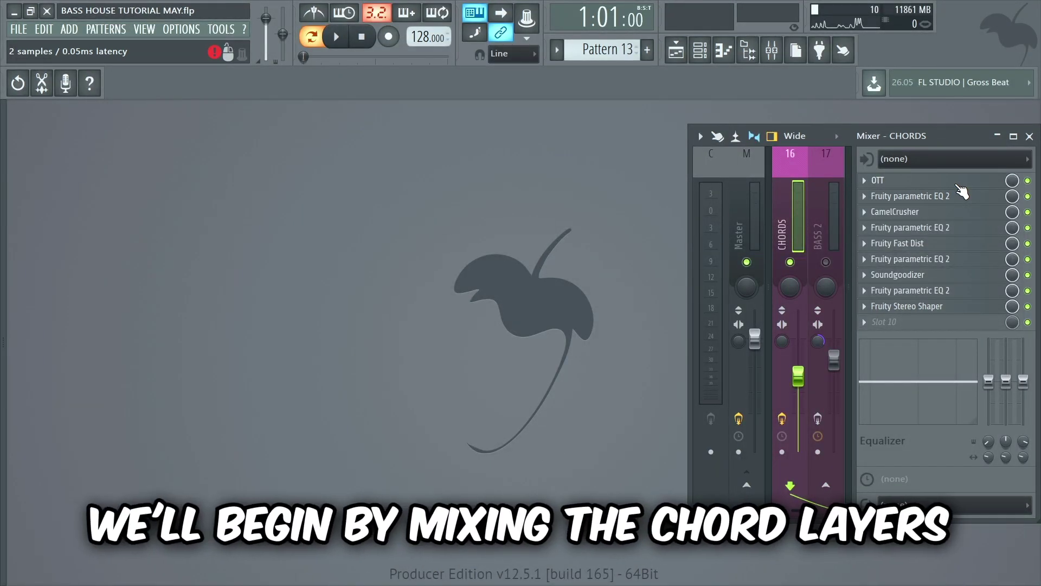
# - Inspect the OTT, parametric EQ, CamelCrusher, Fruity Fast Dist and remaining effect settings on the CHORDS mixer track, in chain order
pyautogui.click(959, 187)
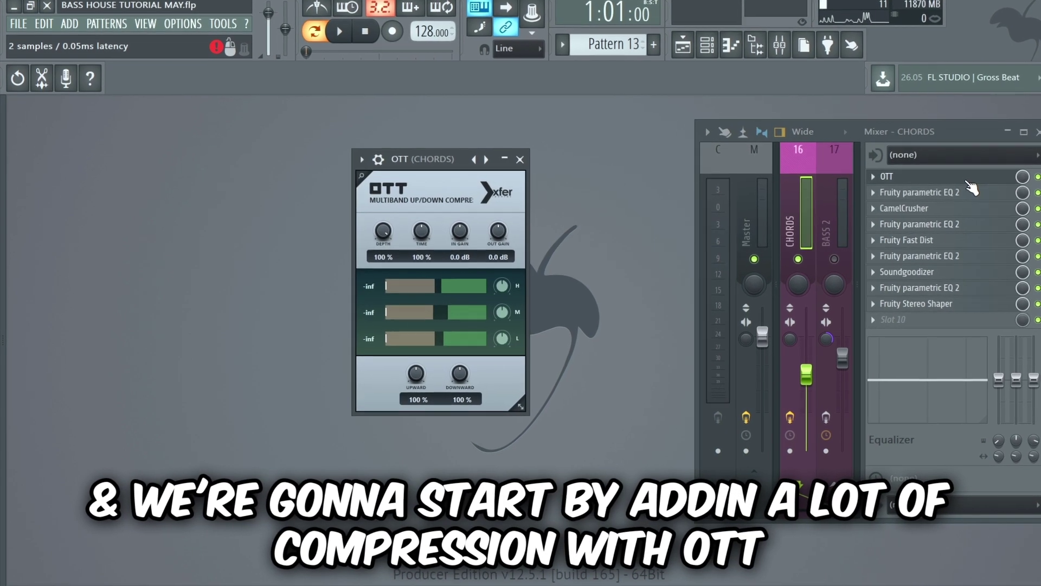
pyautogui.click(982, 187)
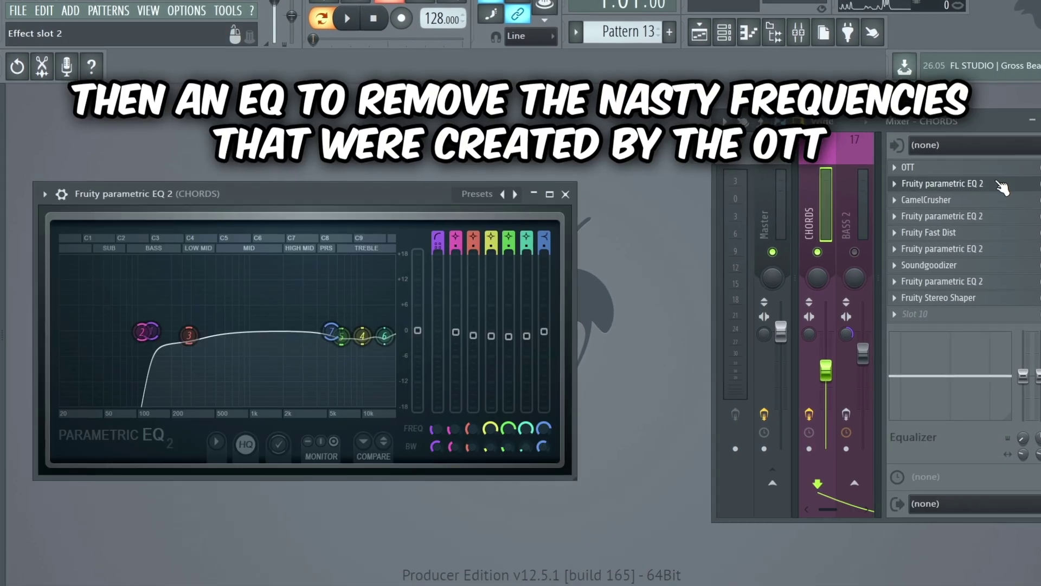
pyautogui.click(968, 206)
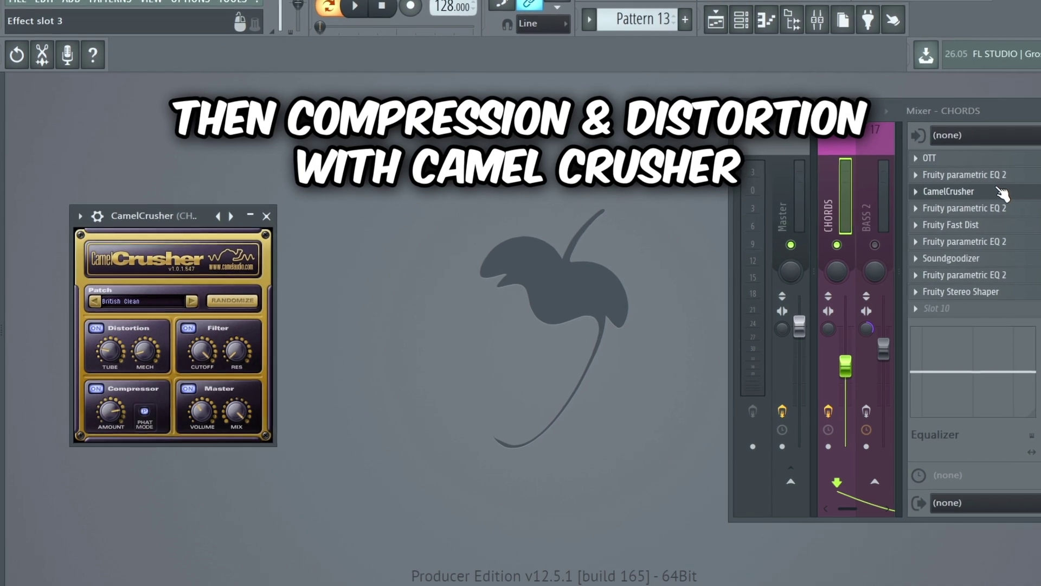
pyautogui.click(992, 212)
pyautogui.click(1006, 223)
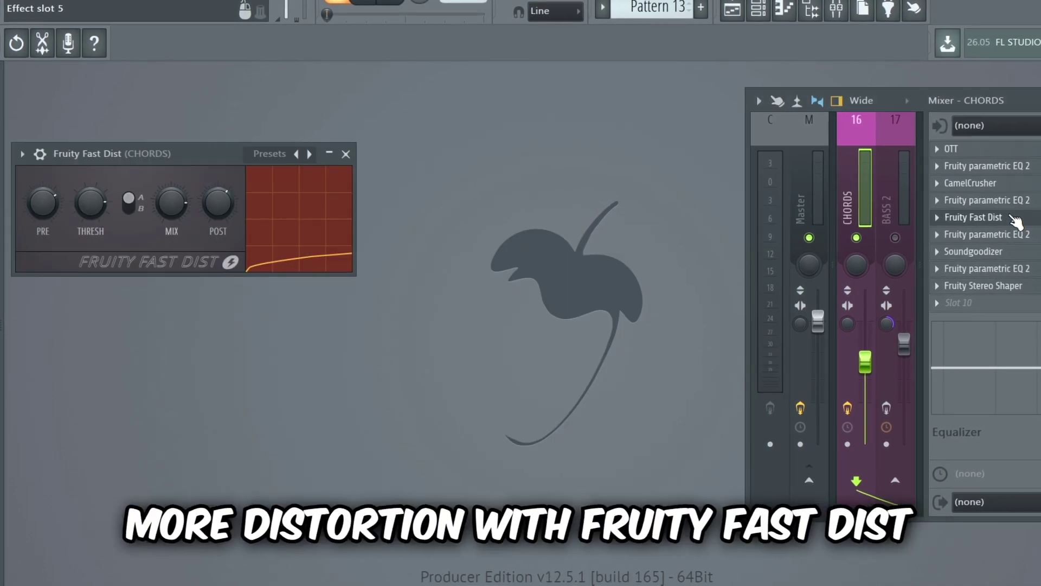
pyautogui.click(1024, 231)
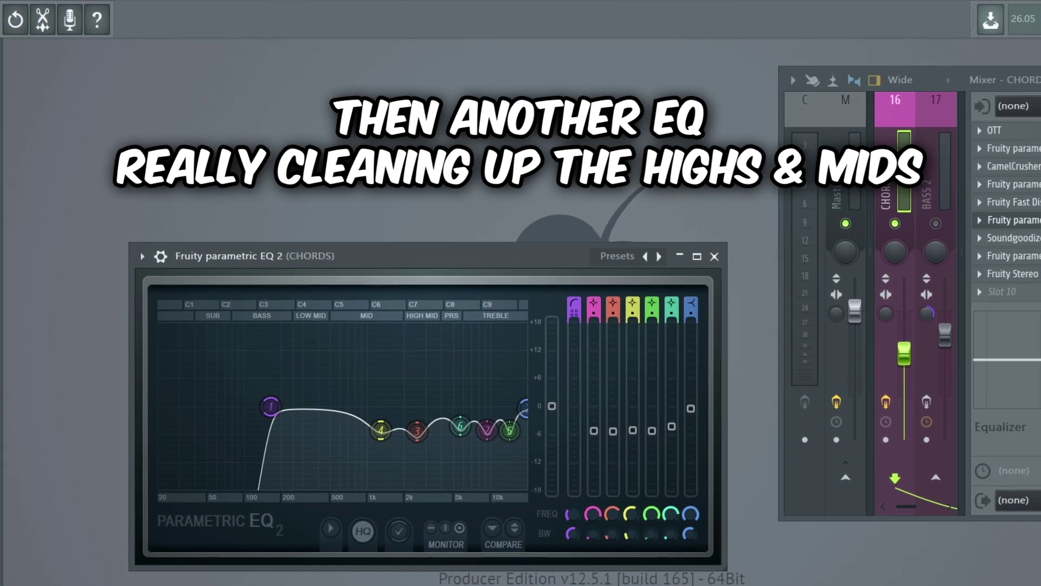
pyautogui.click(1006, 241)
pyautogui.click(1014, 252)
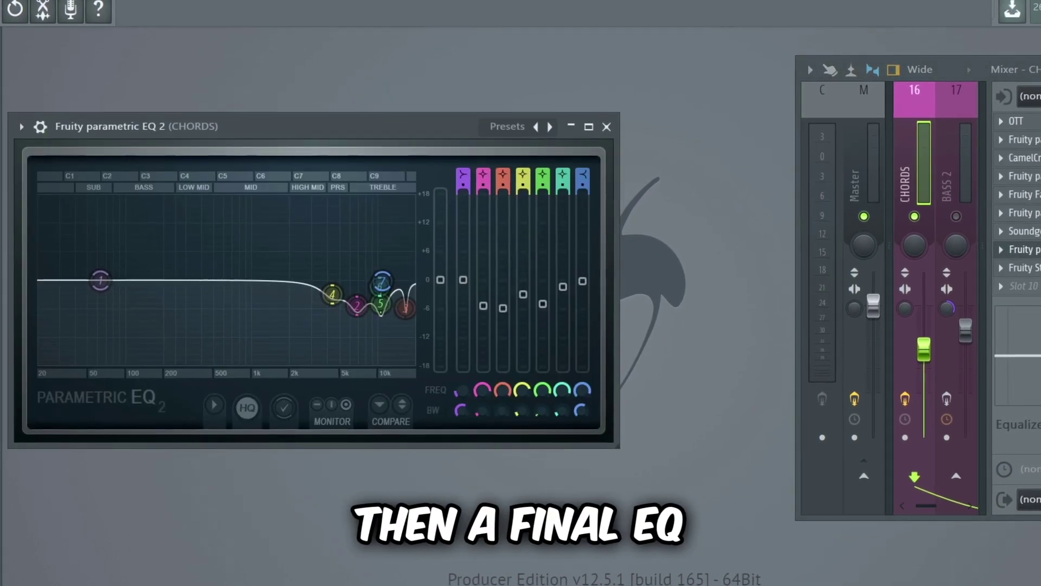
pyautogui.click(1015, 270)
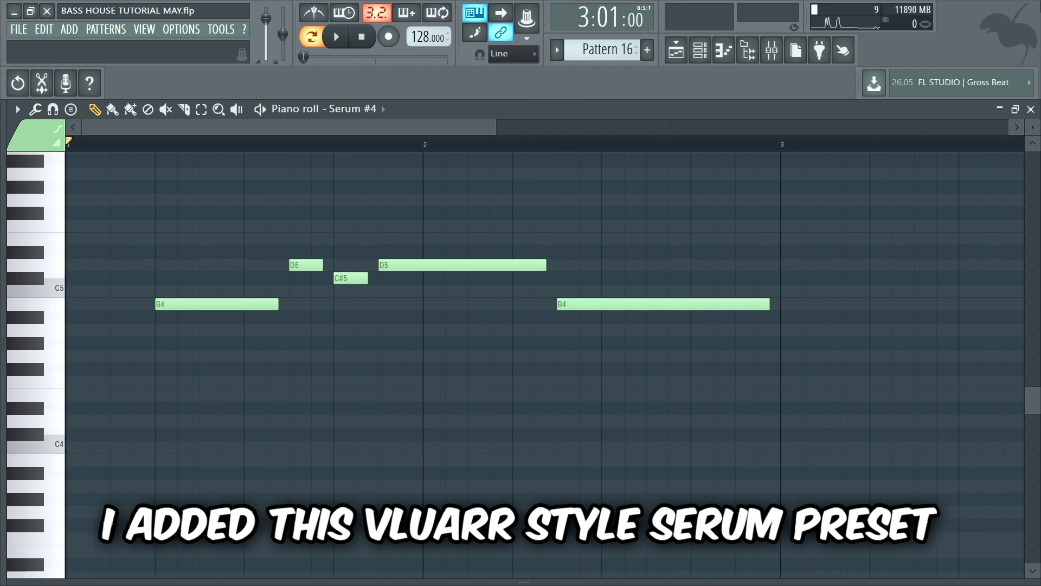
# - Play the Serum #4 lead melody of Pattern 16, and open and play its Serum #10 harmony melody
pyautogui.press('space')
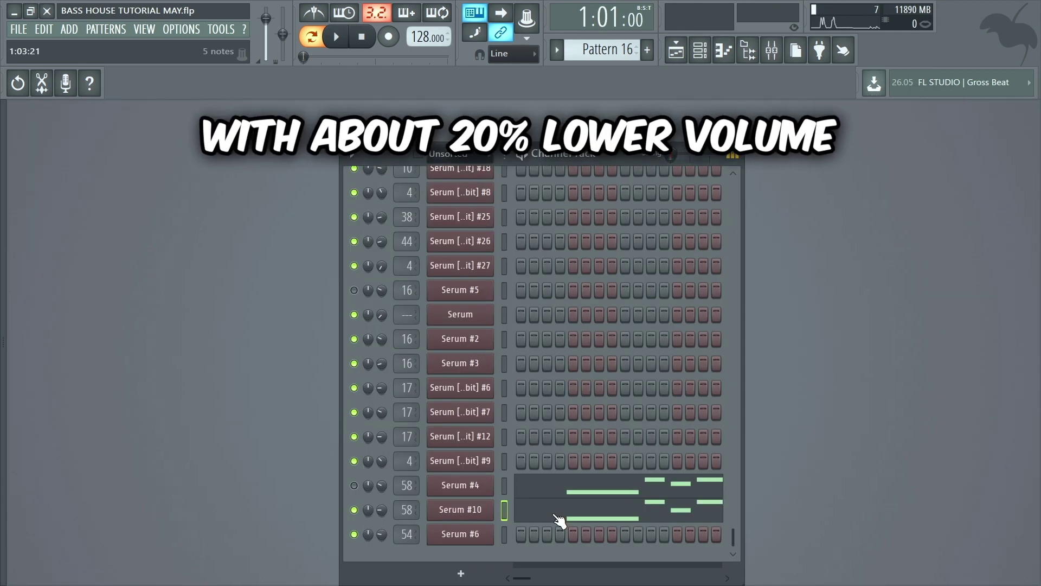
pyautogui.click(559, 520)
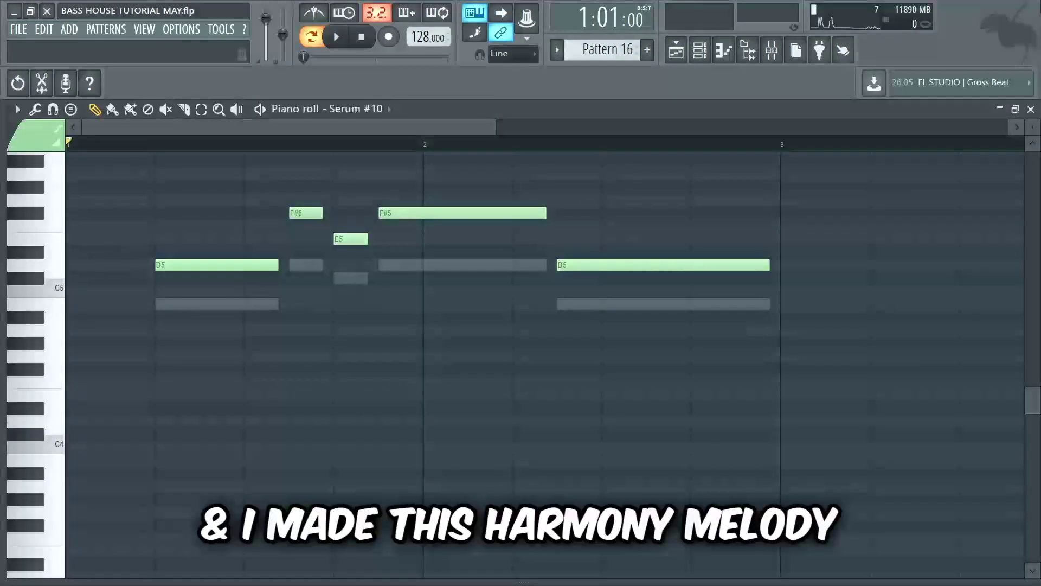
pyautogui.press('space')
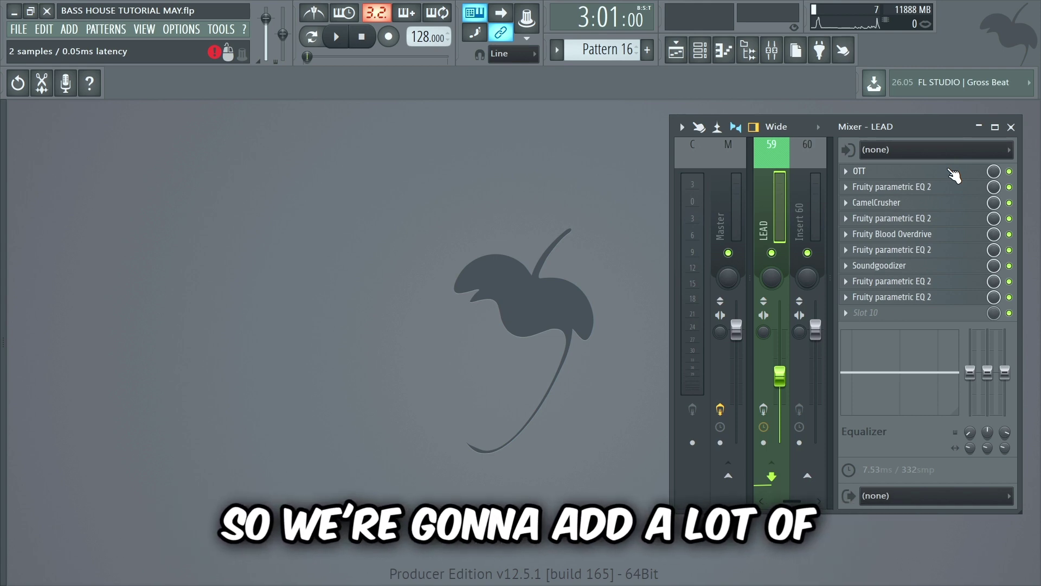
# - Inspect the OTT, parametric EQ, CamelCrusher, Fruity Blood Overdrive and Soundgoodizer settings on the LEAD mixer track, in chain order
pyautogui.click(952, 172)
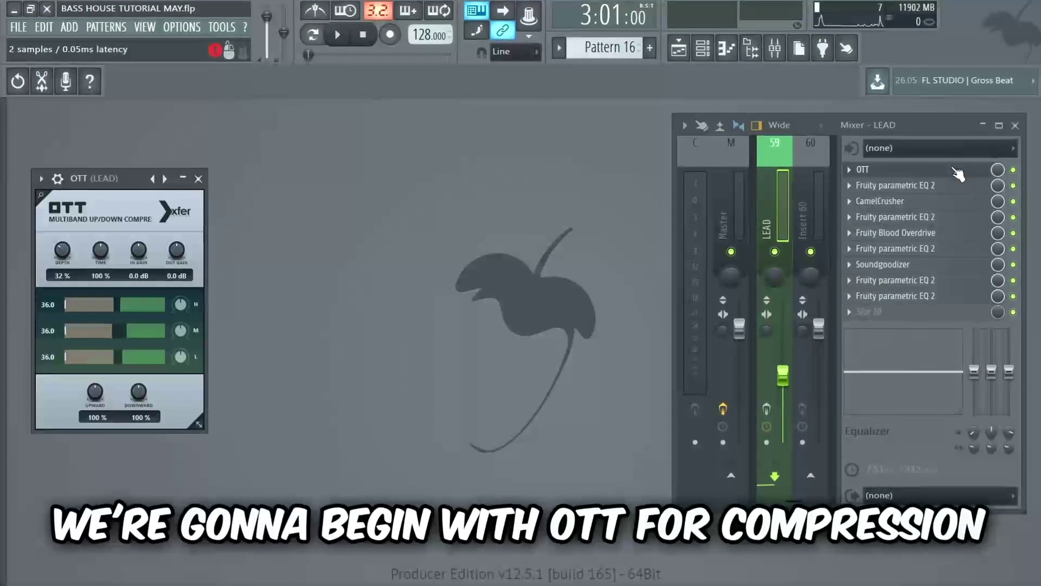
pyautogui.click(949, 178)
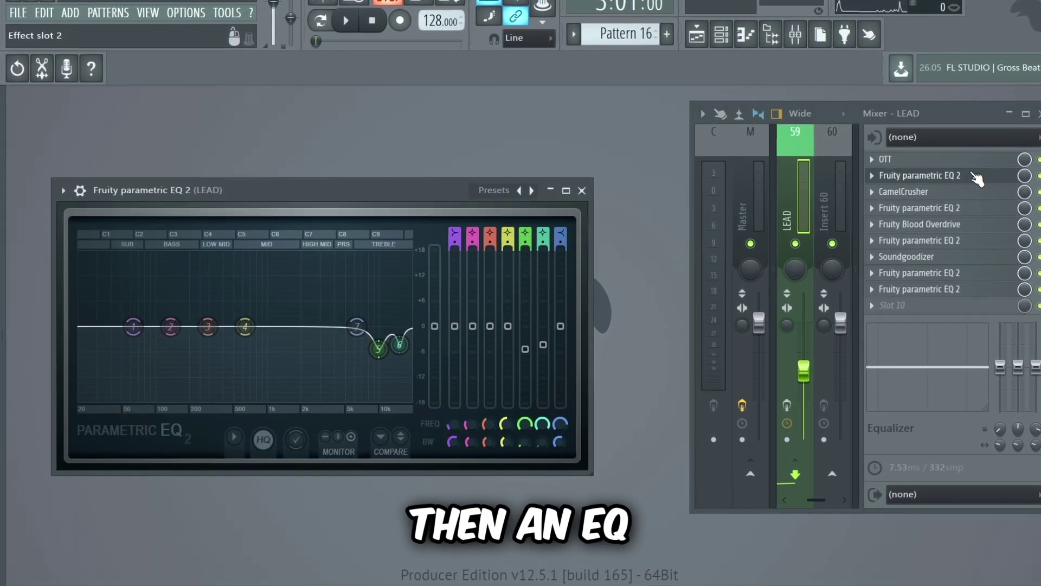
pyautogui.click(948, 193)
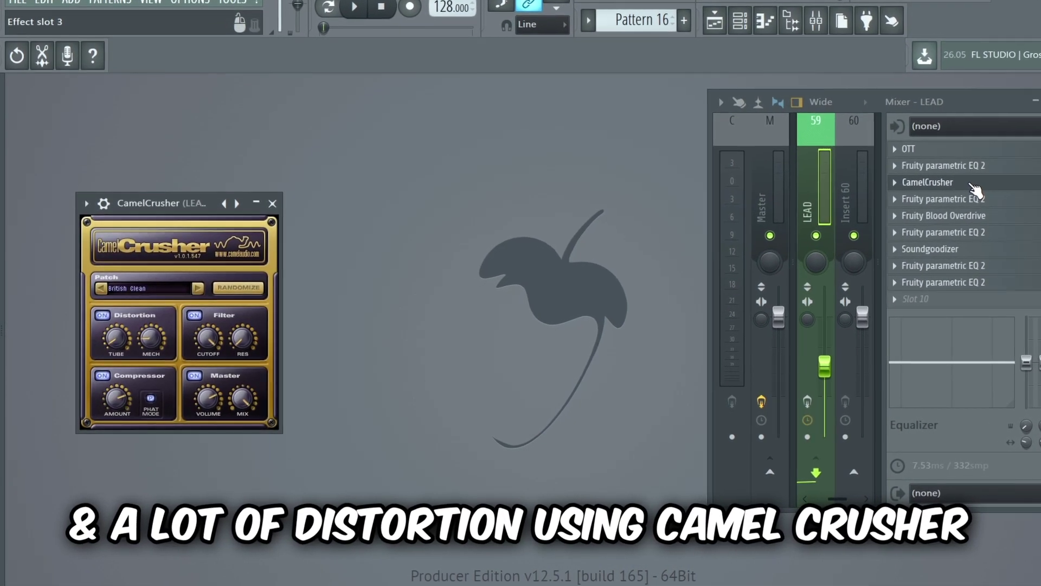
pyautogui.click(971, 201)
pyautogui.click(976, 217)
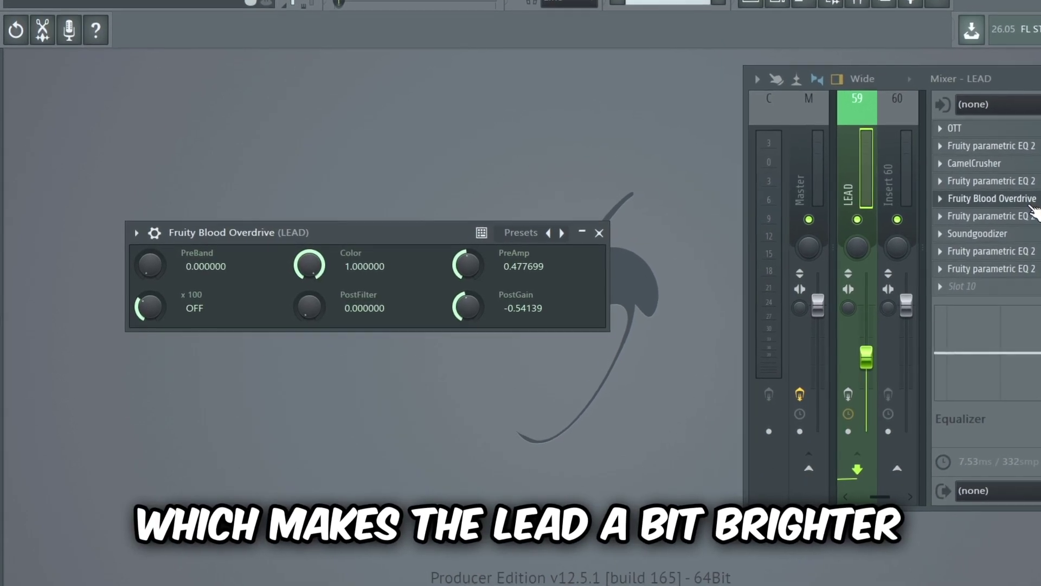
pyautogui.click(1020, 217)
pyautogui.click(998, 236)
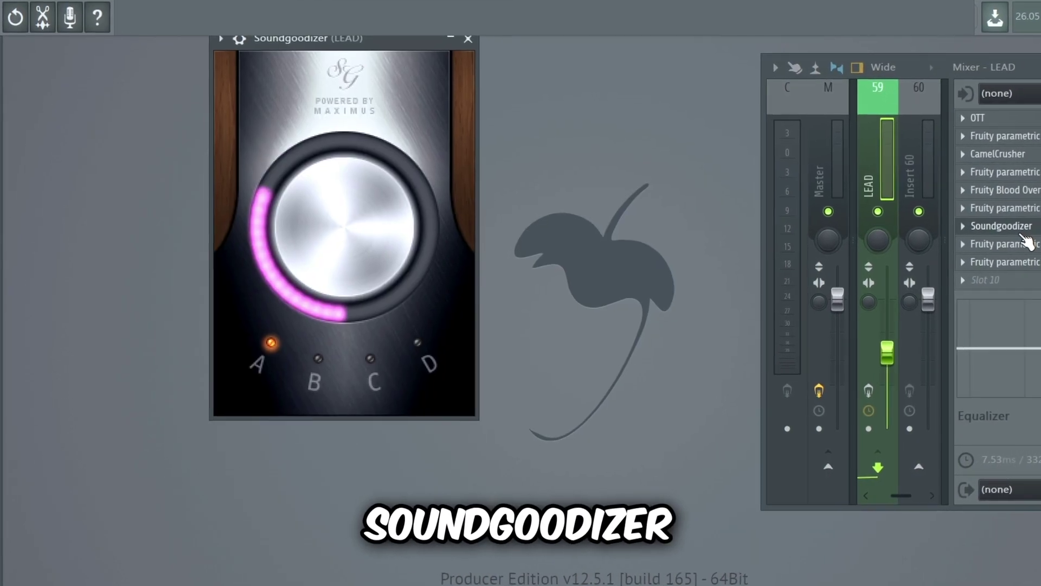
pyautogui.click(1022, 246)
pyautogui.click(1014, 256)
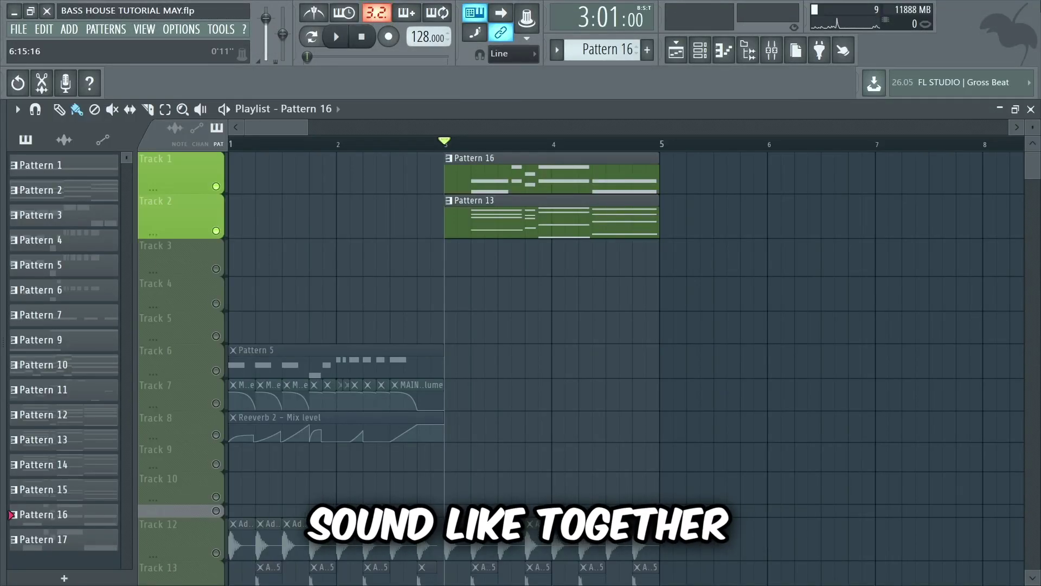
# - Play Patterns 16 and 13 together and within the full arrangement, and save the project
pyautogui.press('space')
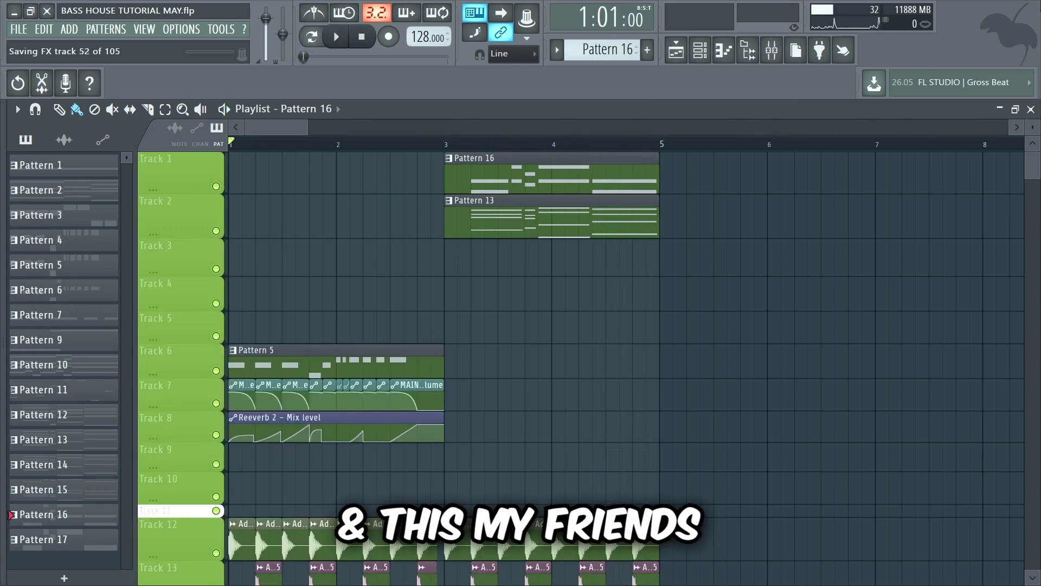
pyautogui.press('space')
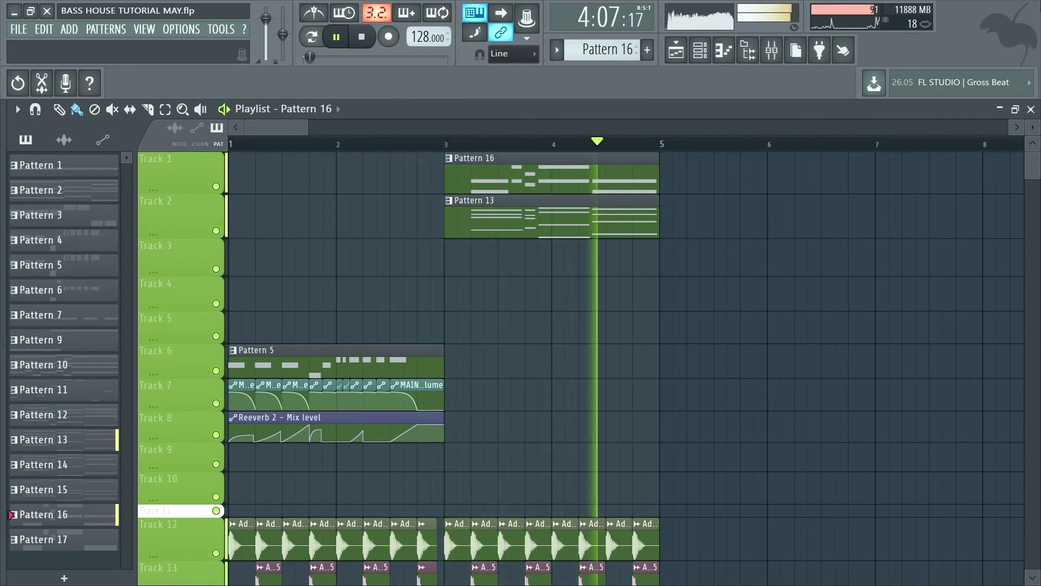
pyautogui.hotkey('ctrl', 's')
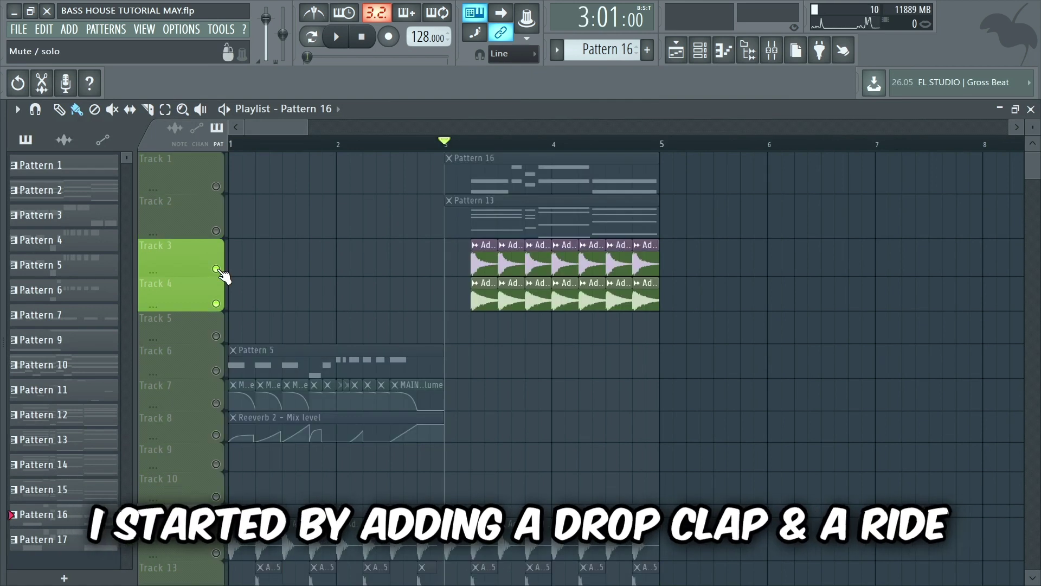
# - Audition the clap and ride clips on playlist Tracks 3 and 4, soloing each track in turn
pyautogui.keyDown('ctrl'); pyautogui.click(216, 269); pyautogui.keyUp('ctrl')
pyautogui.press('space')
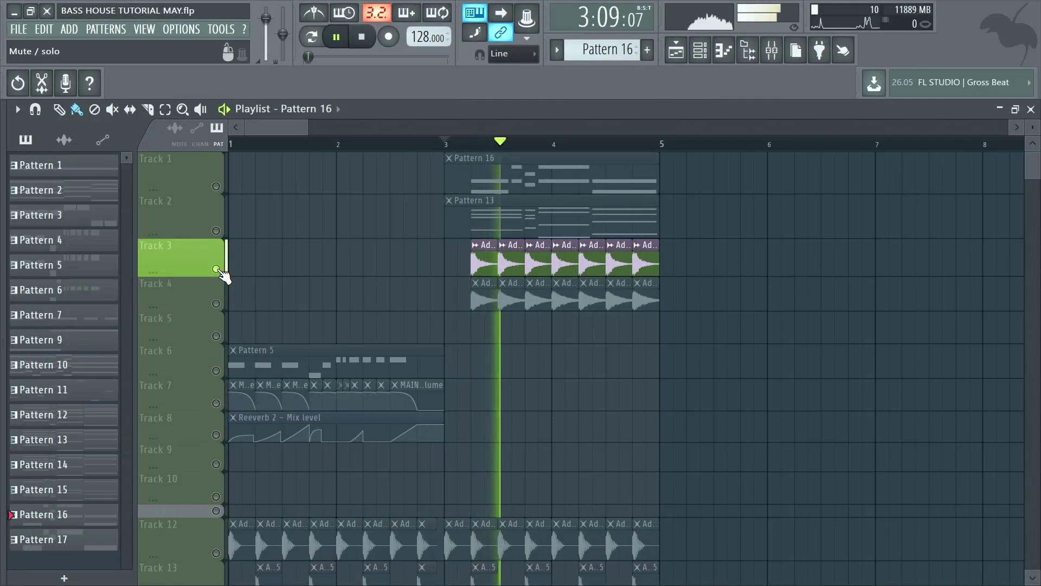
pyautogui.keyDown('ctrl'); pyautogui.click(216, 304); pyautogui.keyUp('ctrl')
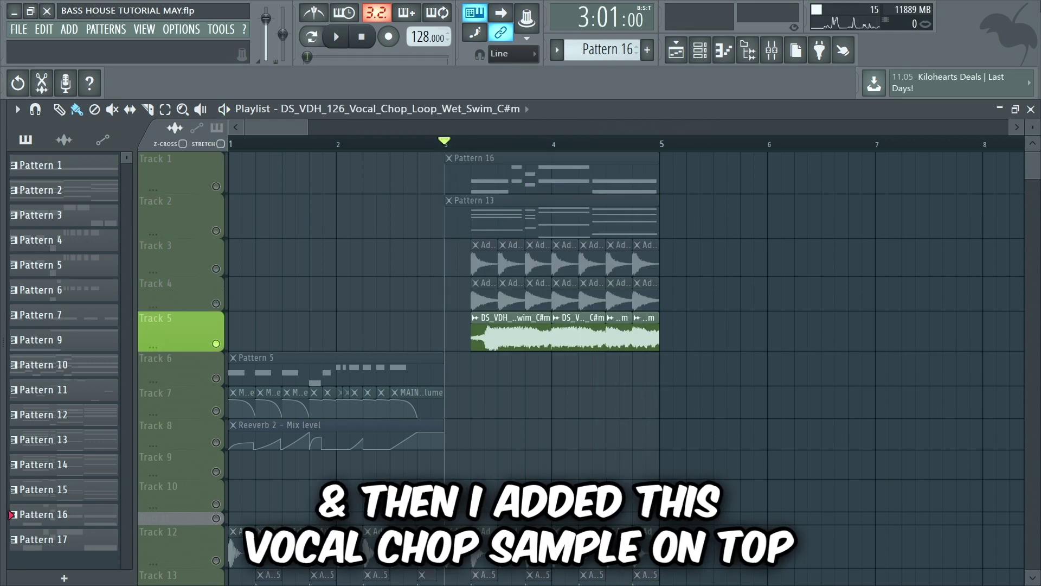
# - Play the vocal chop loop on Track 5 alone, and unmute Tracks 1 to 4 to hear them together
pyautogui.press('space')
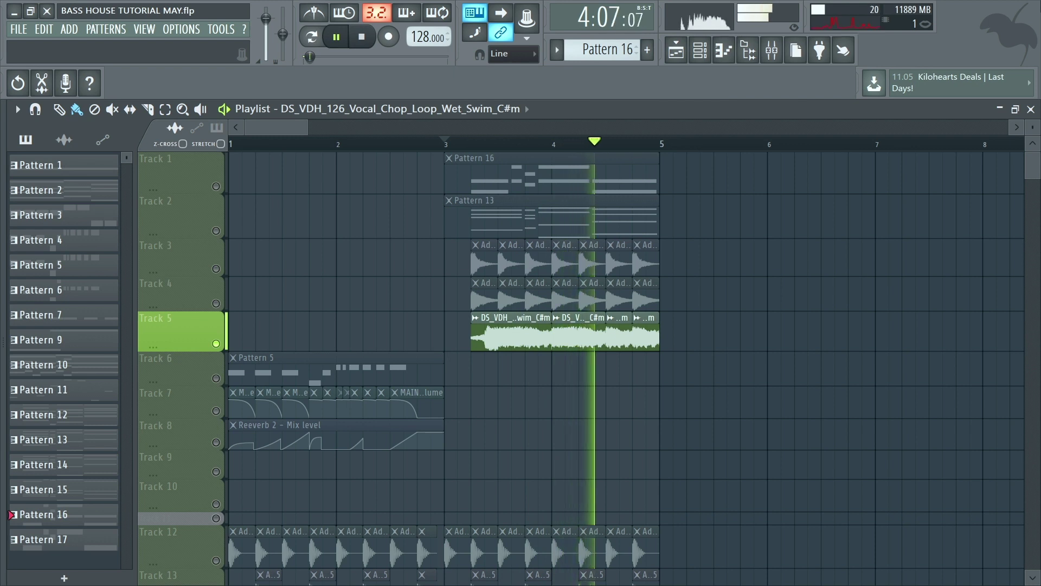
pyautogui.moveTo(216, 186); pyautogui.dragTo(221, 313)
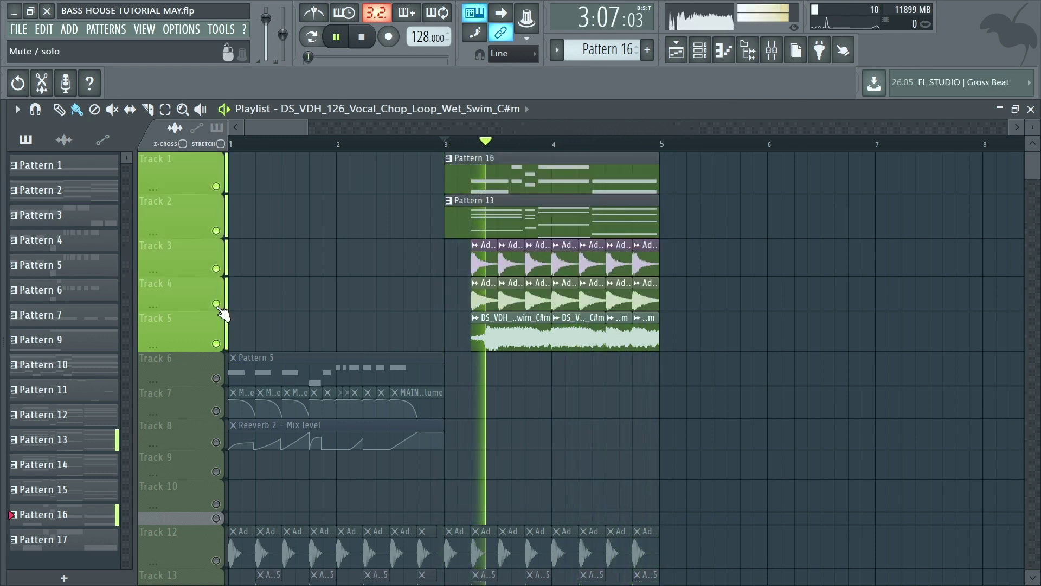